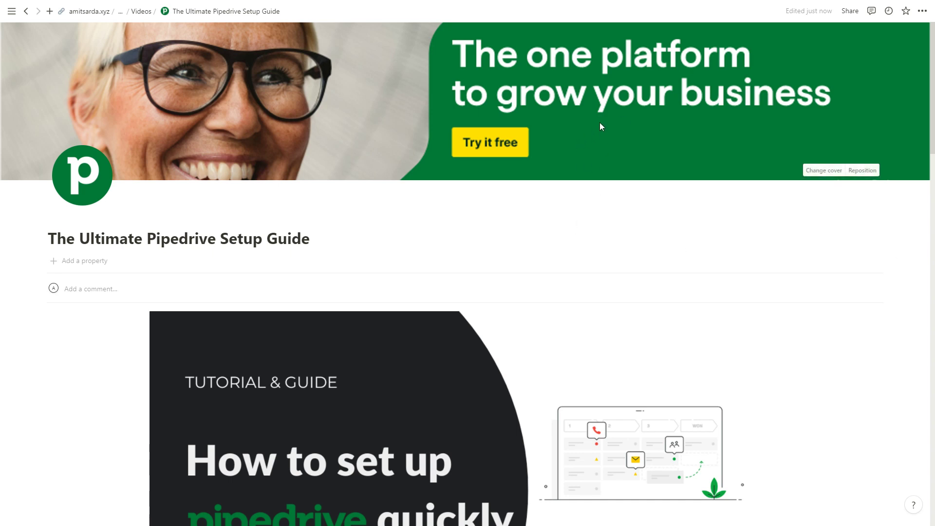
# - Look through the whole Ultimate Pipedrive Setup Guide, including the Account Setup & Customization and Pipeline Design checklists
pyautogui.scroll(-4, 600, 125)
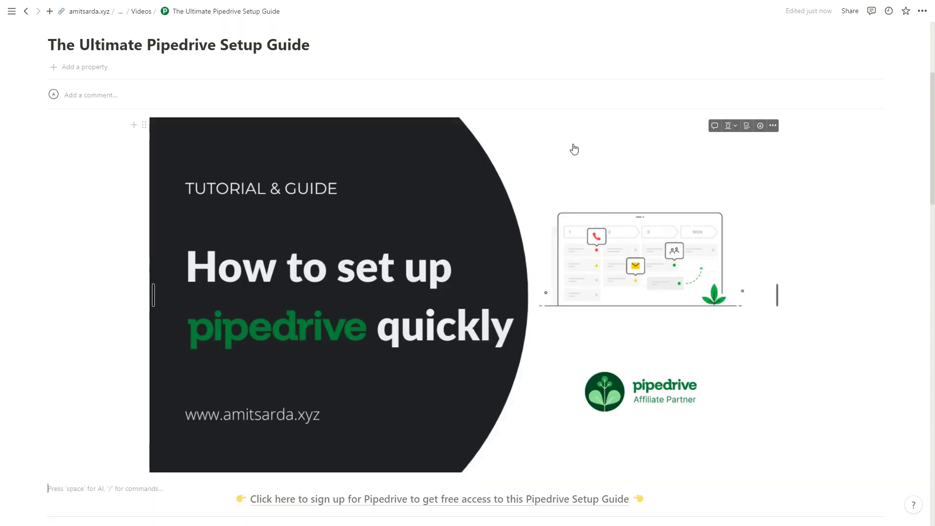
pyautogui.scroll(-4, 574, 149)
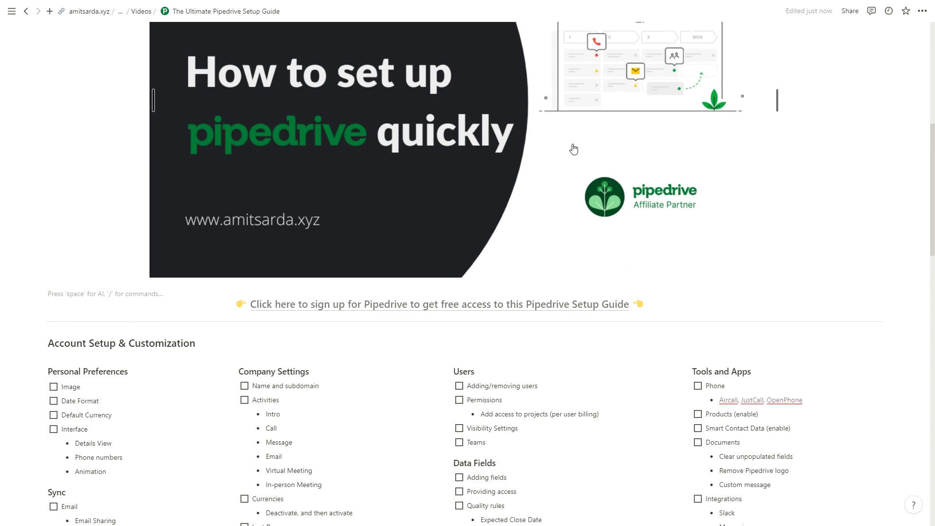
pyautogui.scroll(-3, 574, 149)
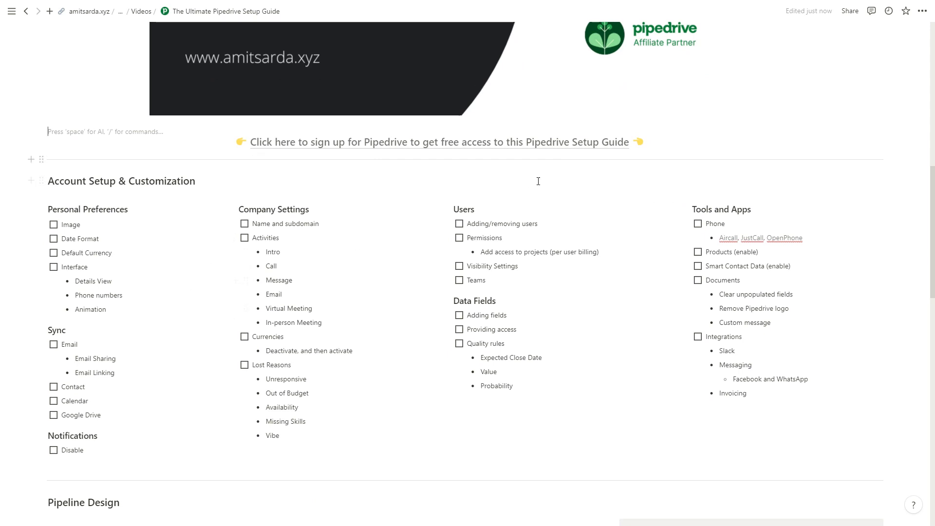
pyautogui.scroll(-2, 496, 288)
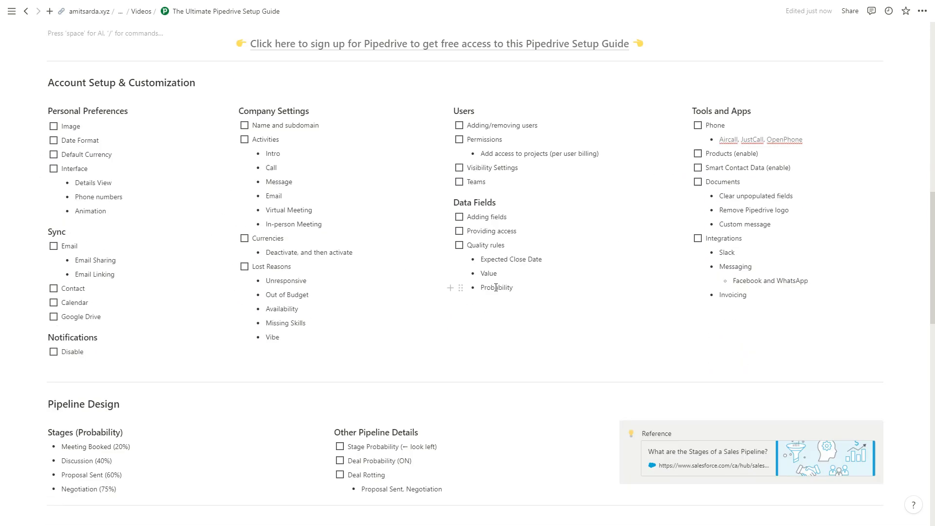
pyautogui.scroll(-5, 496, 288)
pyautogui.scroll(-10, 495, 288)
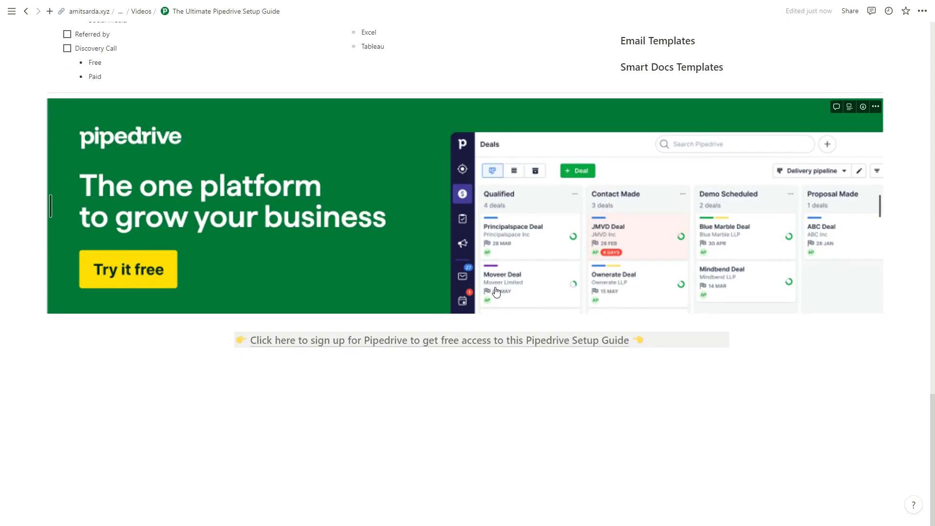
pyautogui.scroll(18, 497, 282)
pyautogui.scroll(5, 501, 263)
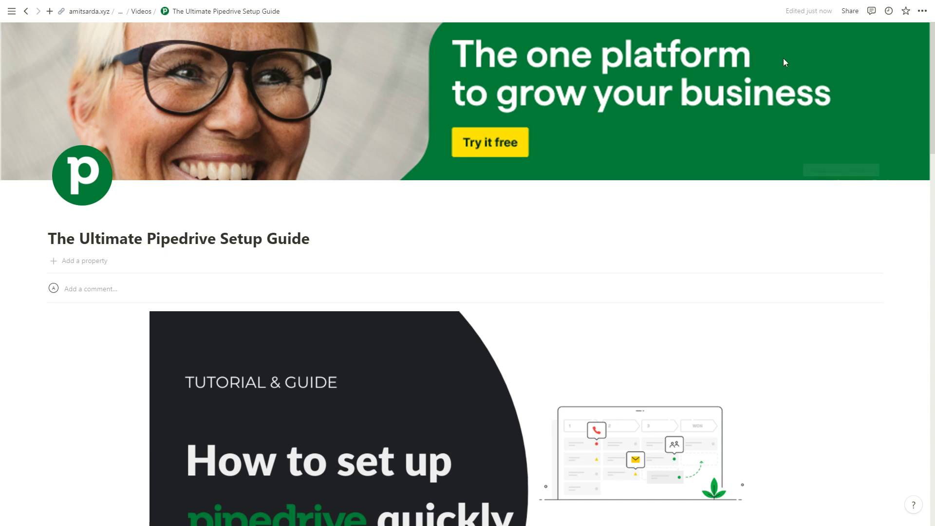
# - Switch from the setup guide to Pipedrive and open the personal preferences
pyautogui.click(637, 241)
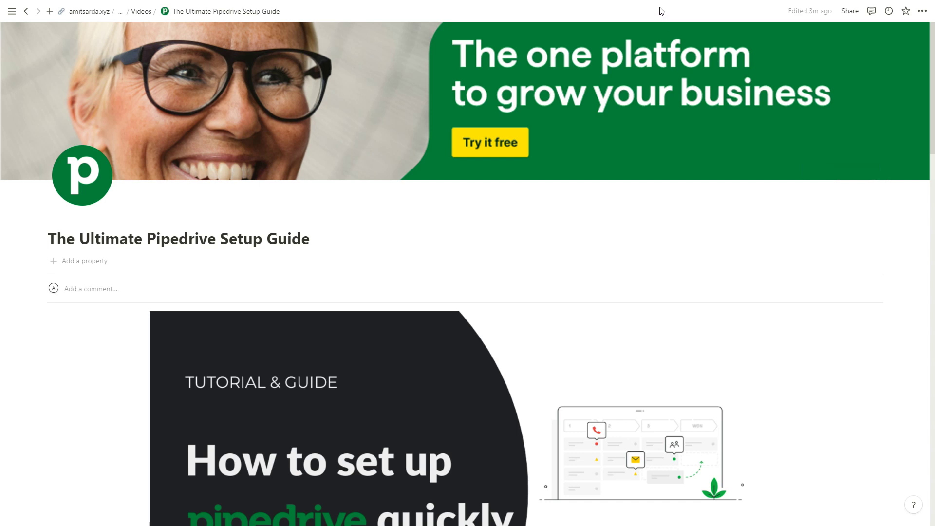
pyautogui.press('F11')
pyautogui.hotkey('alt', 'F4')
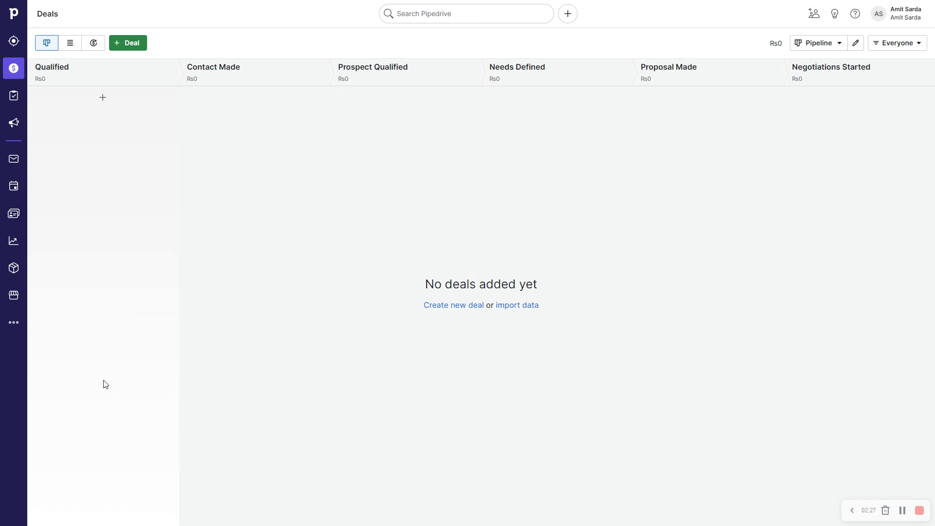
pyautogui.click(895, 15)
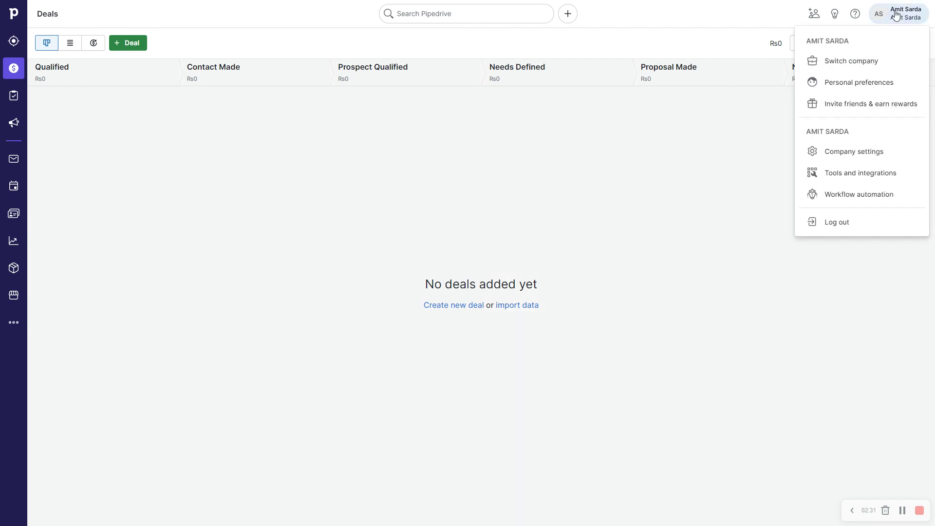
pyautogui.click(857, 90)
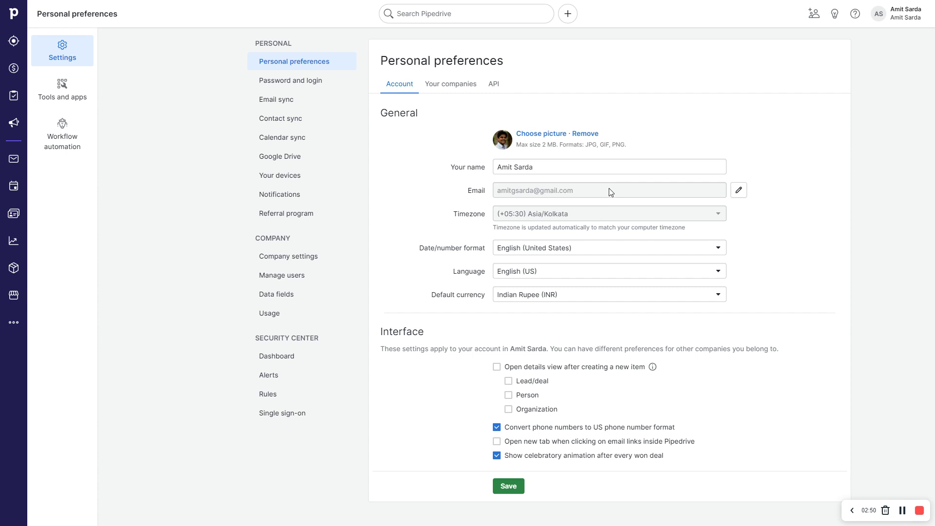
# - Review the account's name, timezone and date/number format options in the general preferences
pyautogui.moveTo(495, 168); pyautogui.dragTo(561, 179)
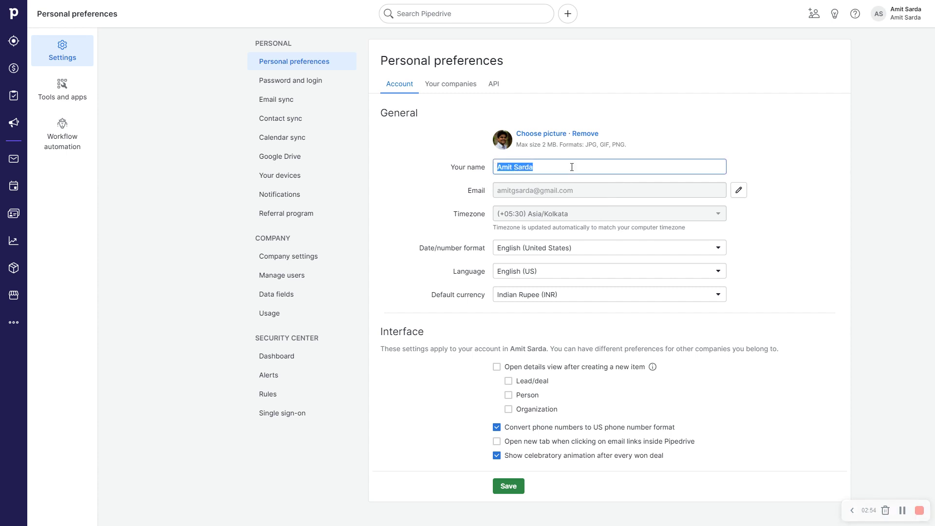
pyautogui.click(565, 170)
pyautogui.click(494, 213)
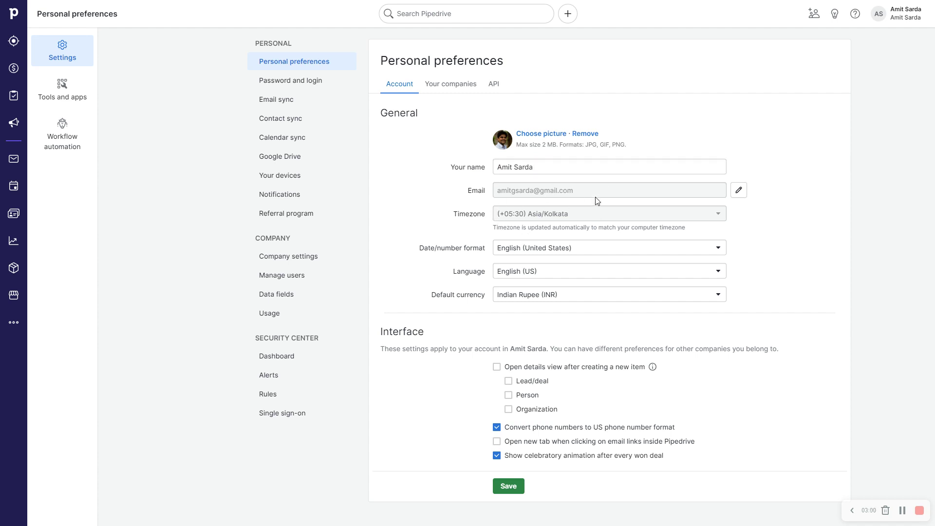
pyautogui.click(532, 252)
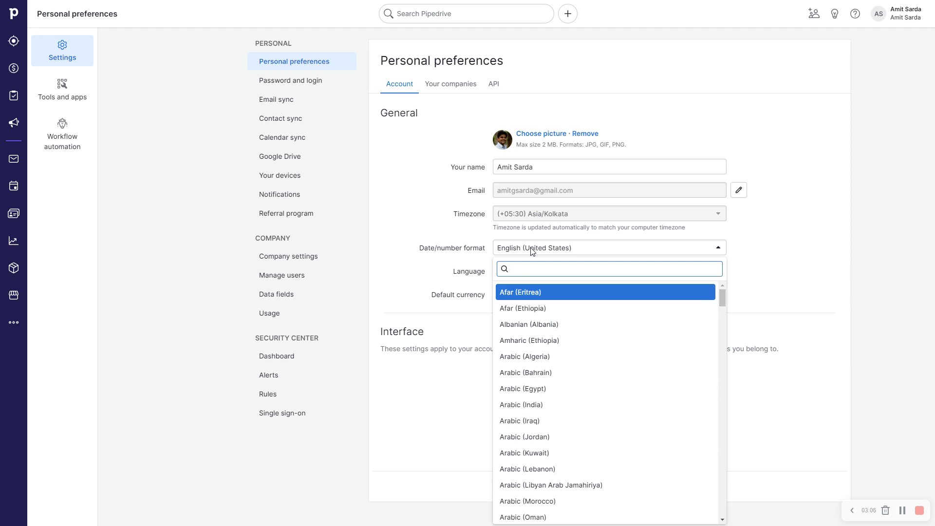
pyautogui.click(532, 252)
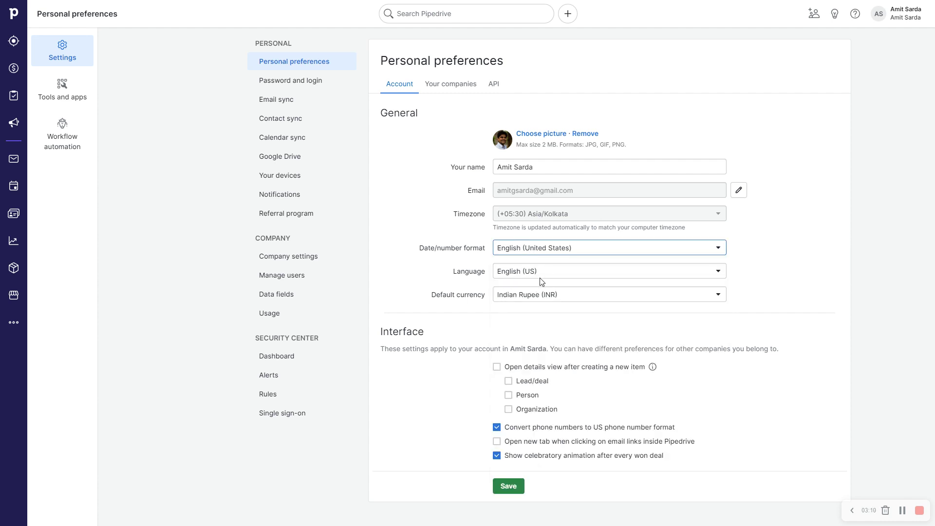
# - Set the default currency to US Dollar (USD)
pyautogui.click(526, 299)
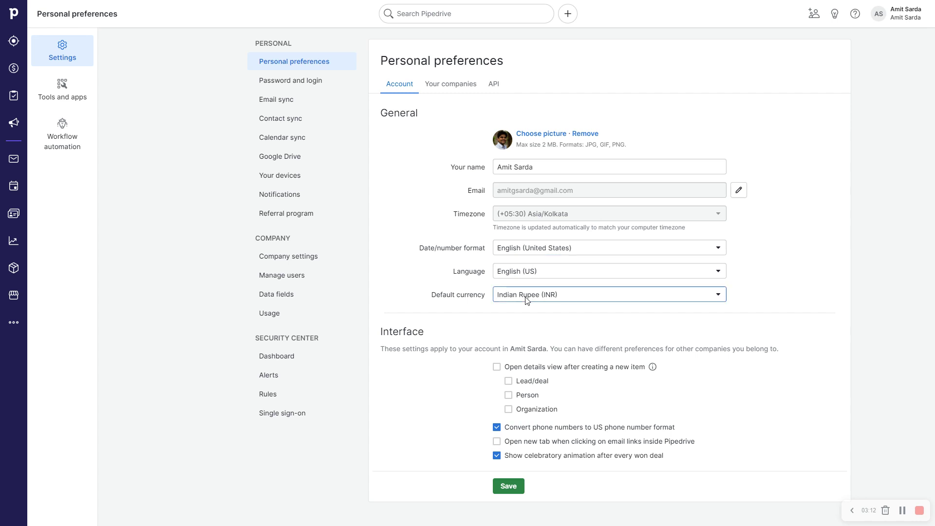
pyautogui.write('usx')
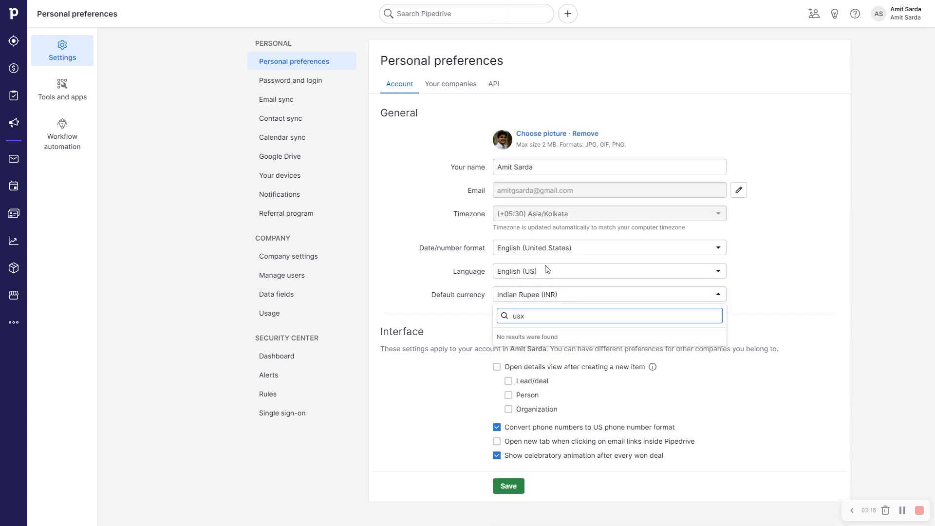
pyautogui.press('BackSpace')
pyautogui.write('d')
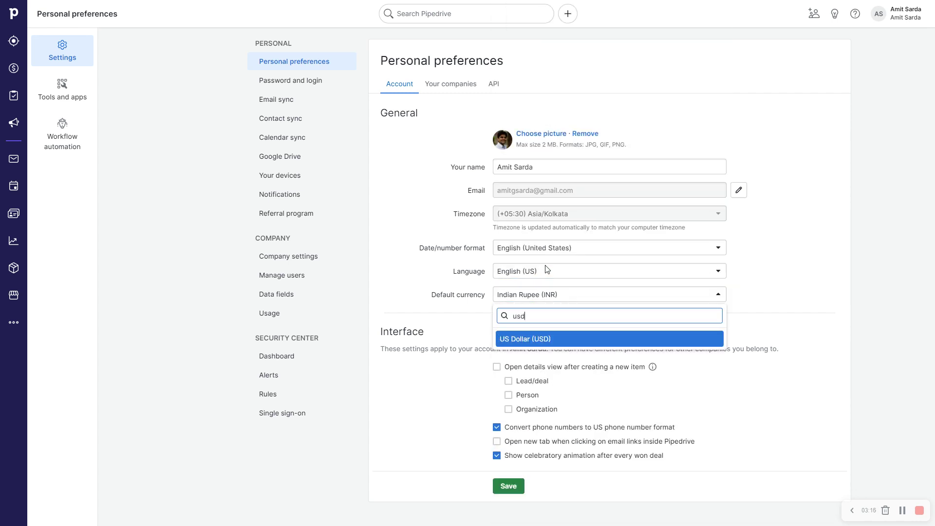
pyautogui.click(579, 340)
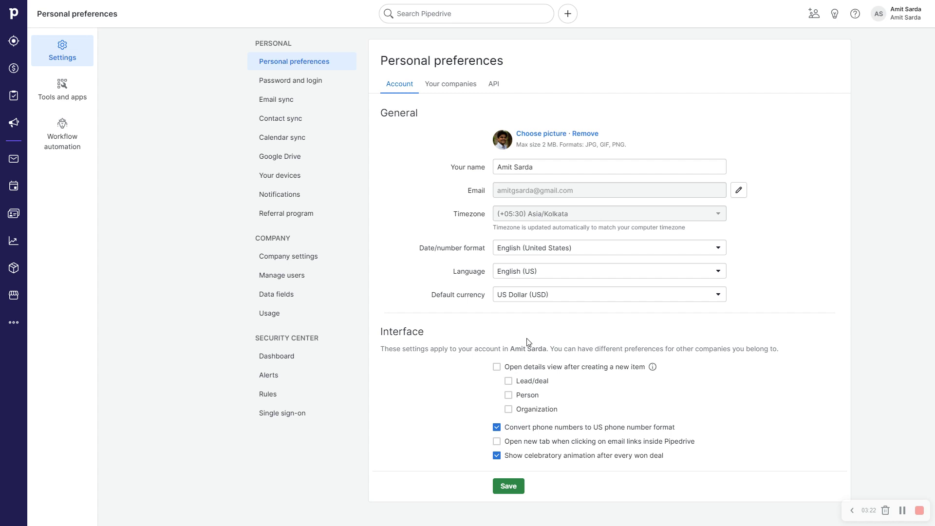
# - Enable opening the details view after creating a new lead/deal, person or organization, and save the preferences
pyautogui.click(497, 369)
pyautogui.click(521, 430)
pyautogui.click(534, 432)
pyautogui.click(506, 491)
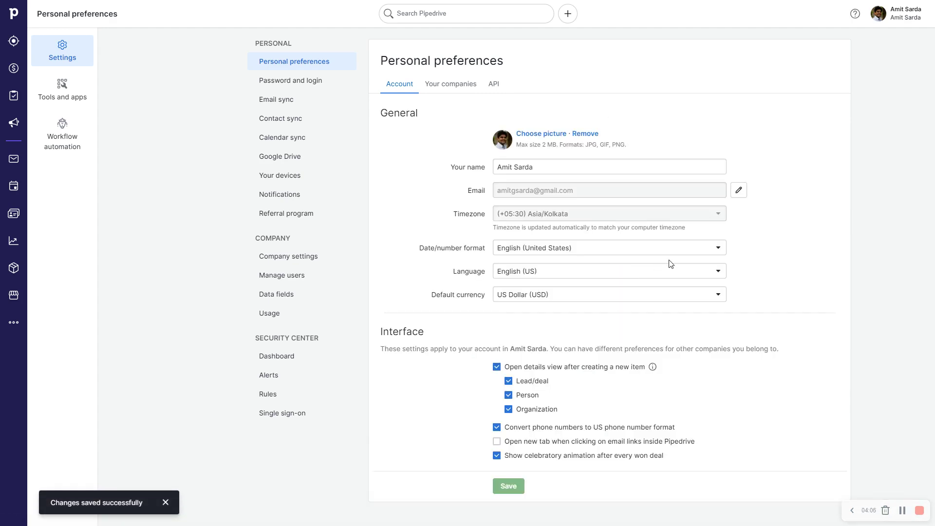
# - Check the list of companies the account belongs to and return to the account preferences
pyautogui.click(449, 85)
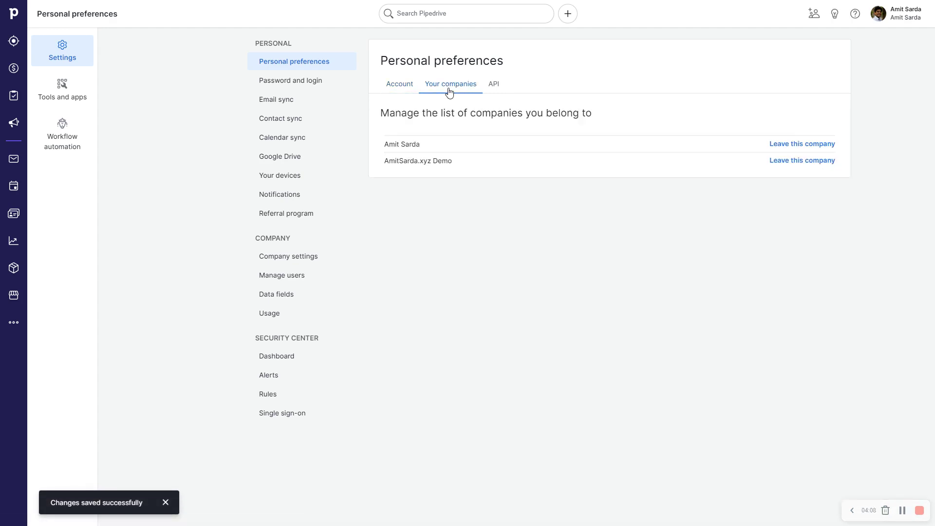
pyautogui.moveTo(389, 143); pyautogui.dragTo(443, 148)
pyautogui.click(437, 147)
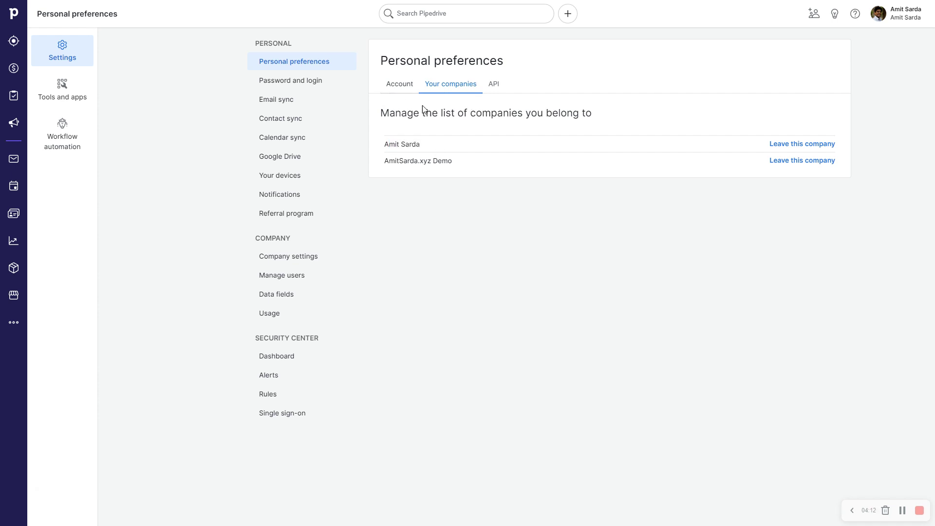
pyautogui.click(399, 92)
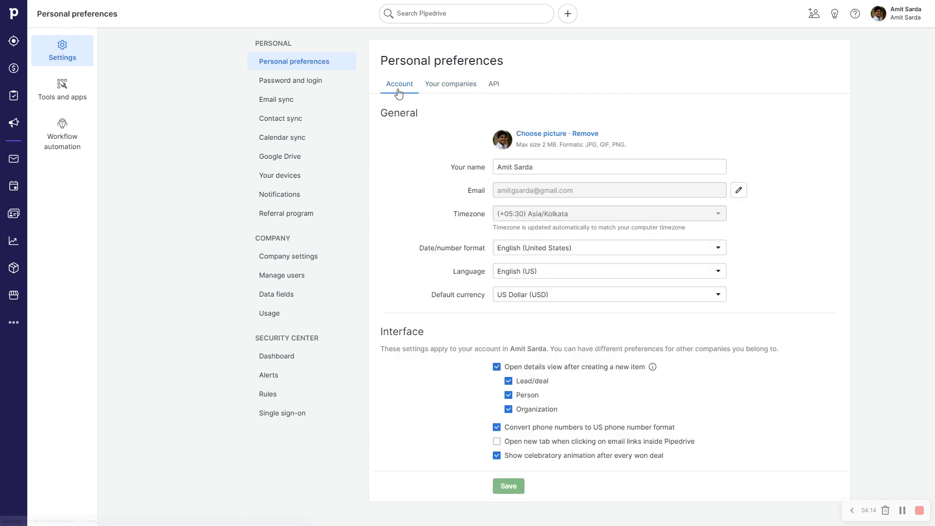
# - Start email sync for the account, covering emails with any label from 3 days ago (14 Feb 2023)
pyautogui.click(285, 105)
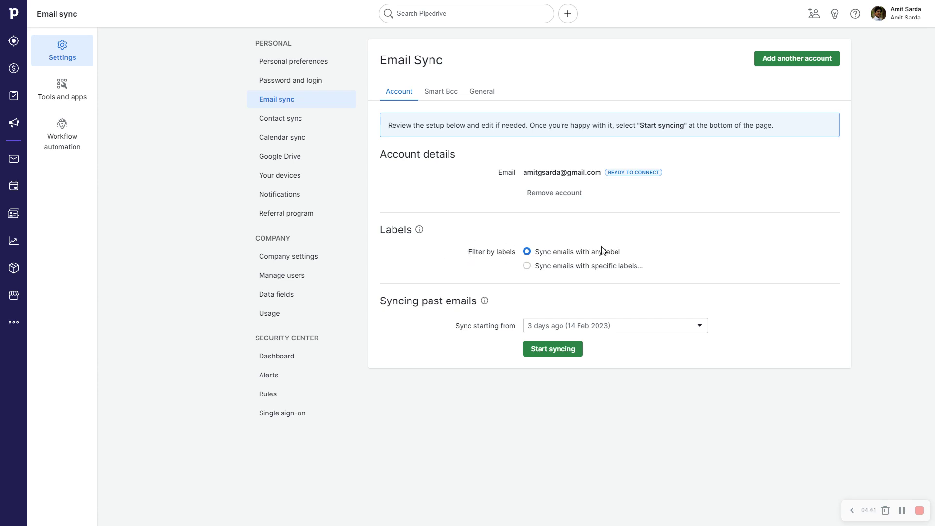
pyautogui.click(569, 330)
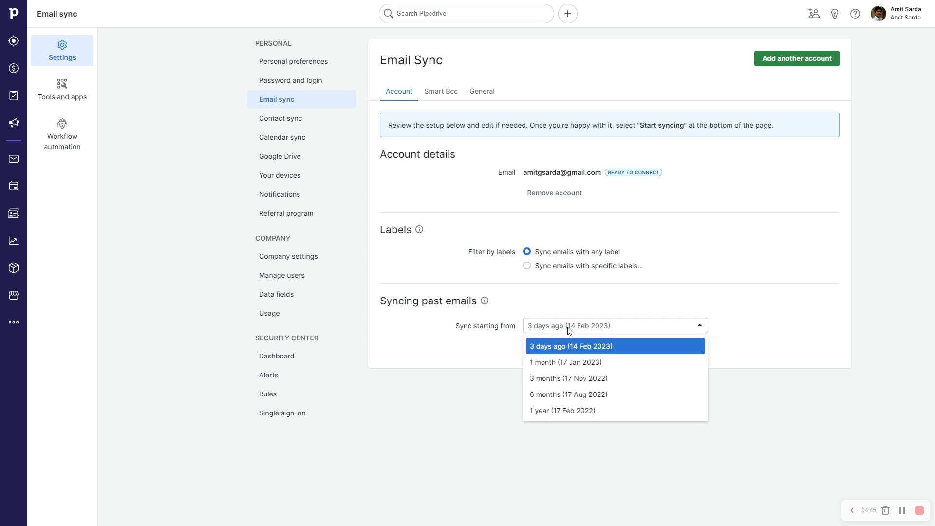
pyautogui.click(569, 330)
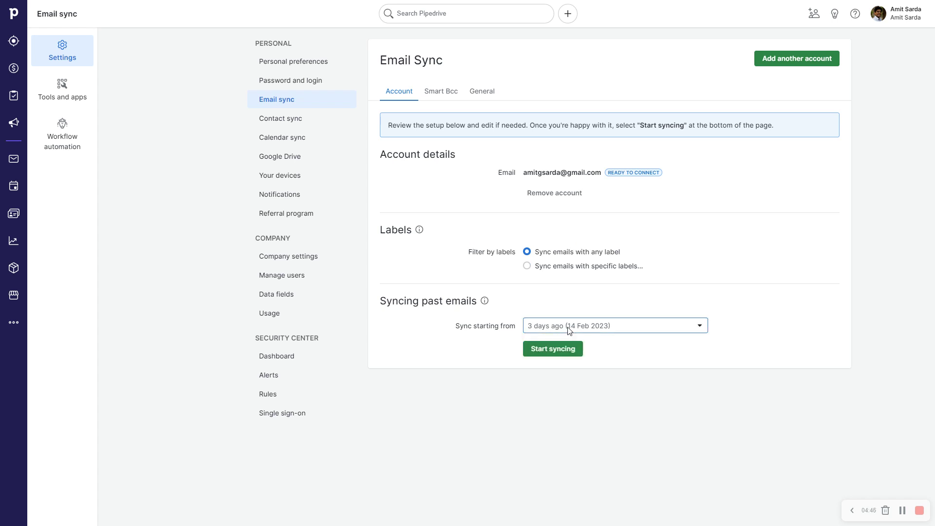
pyautogui.click(549, 351)
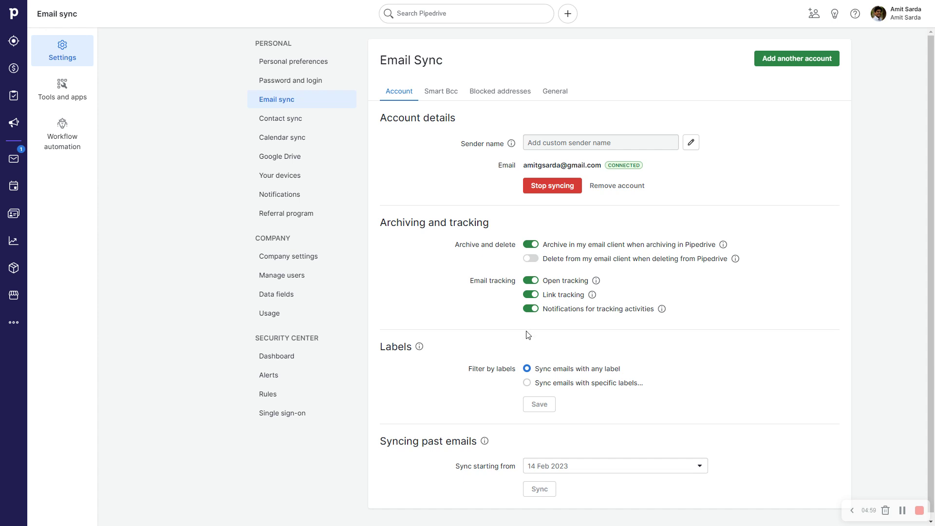
# - Turn on deleting from the email client when deleting from Pipedrive, and turn off notifications for tracking activities
pyautogui.scroll(-1, 529, 338)
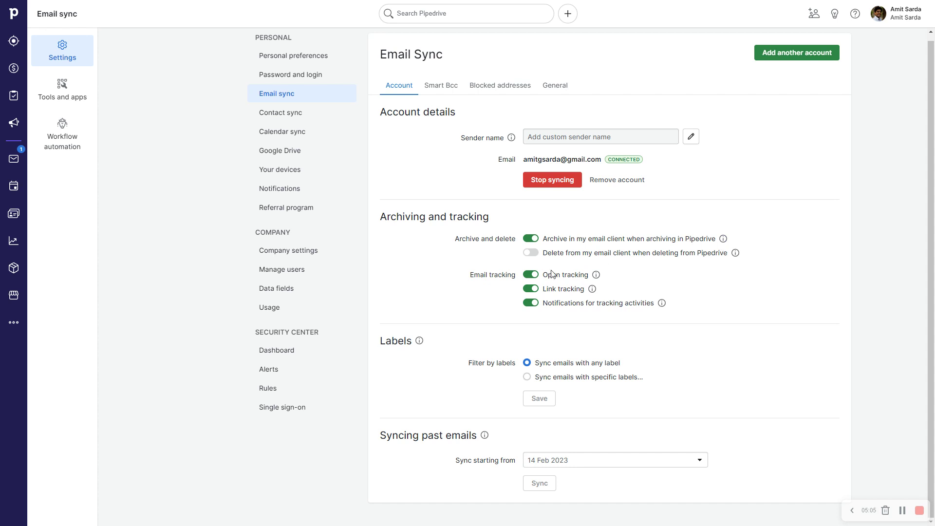
pyautogui.click(531, 252)
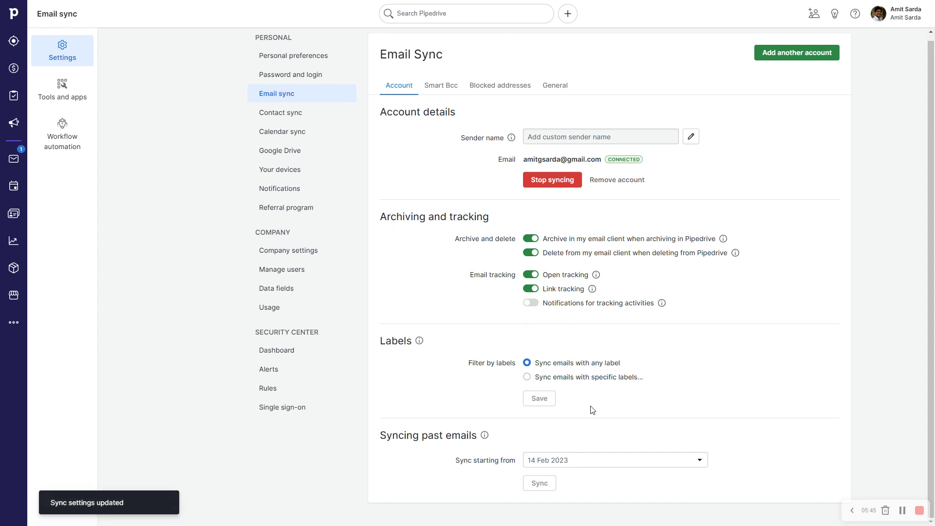
# - Enter the account owner's full name as the custom sender name for email sync and save it
pyautogui.scroll(1, 585, 404)
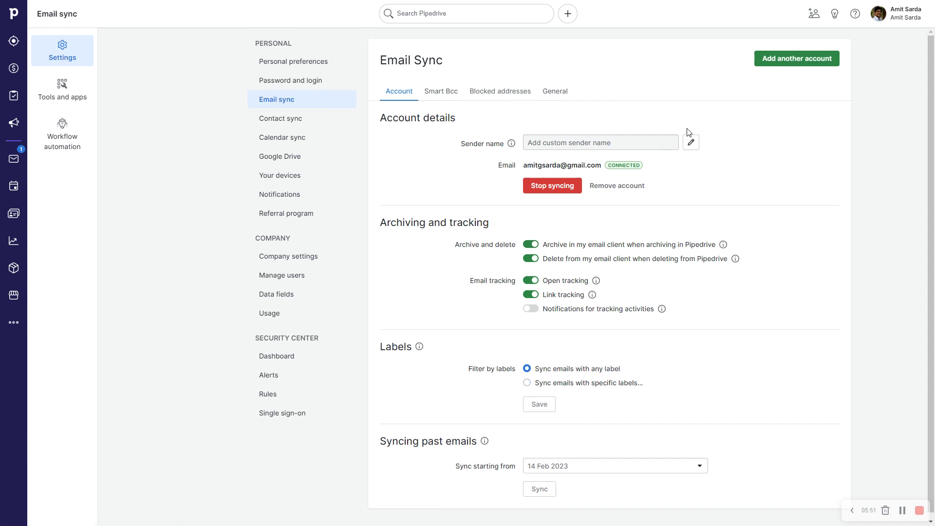
pyautogui.click(692, 142)
pyautogui.click(614, 145)
pyautogui.write('A')
pyautogui.press('BackSpace')
pyautogui.write('Amit Sarda')
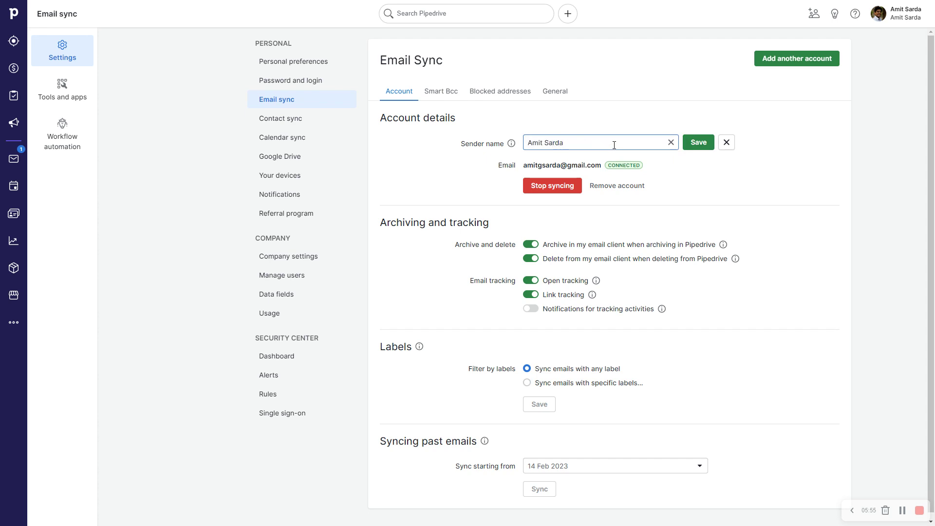
pyautogui.click(698, 142)
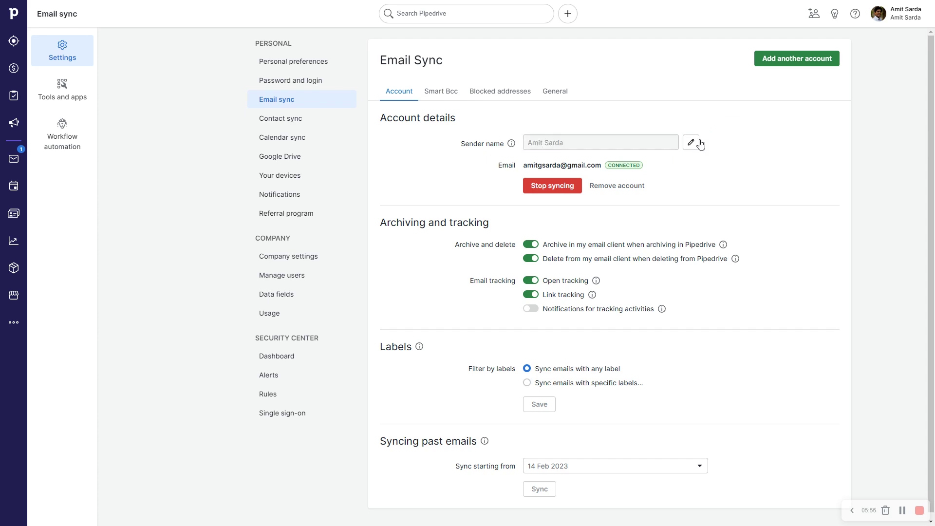
# - Review the general email sync options for links, sharing and item linking, and examine the contact sync page
pyautogui.click(563, 94)
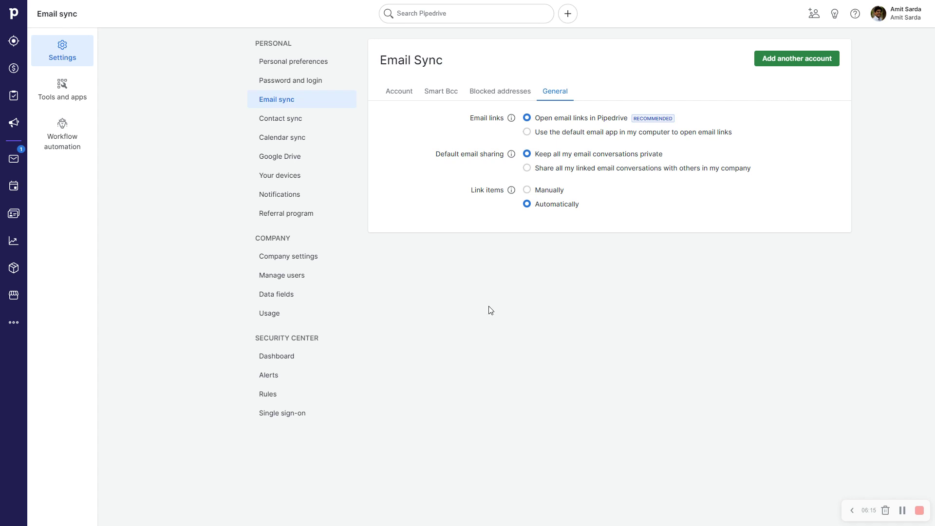
pyautogui.click(286, 122)
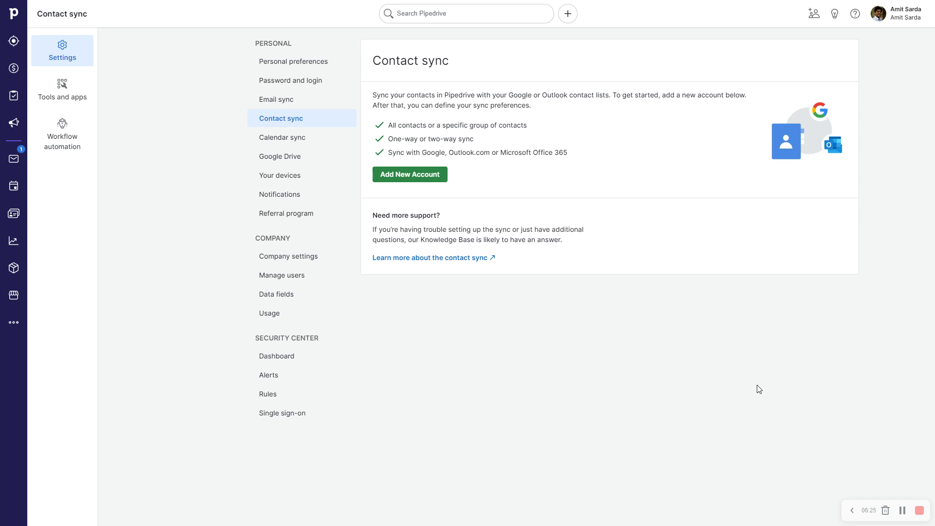
pyautogui.click(902, 511)
pyautogui.click(902, 511)
# - Start one-way calendar sync for all Pipedrive activity types, including contact and deal info in the event description
pyautogui.click(294, 140)
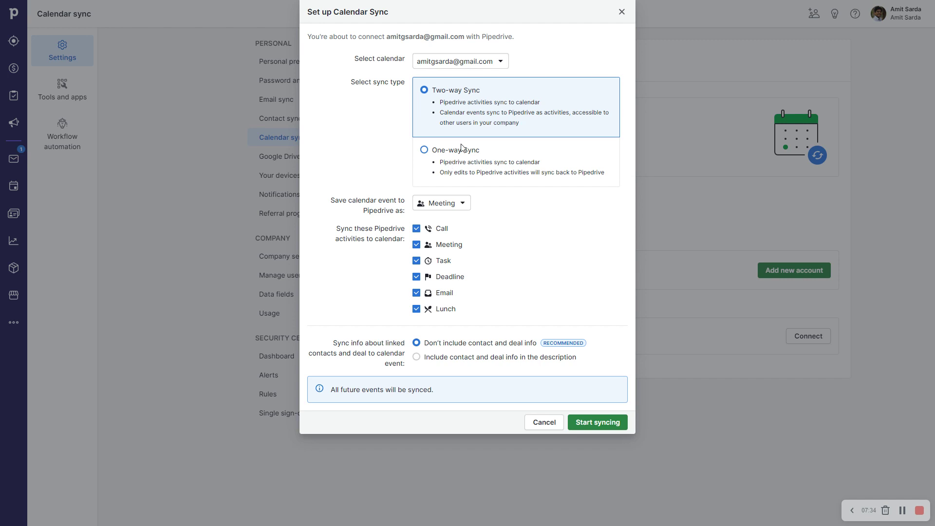
pyautogui.click(454, 154)
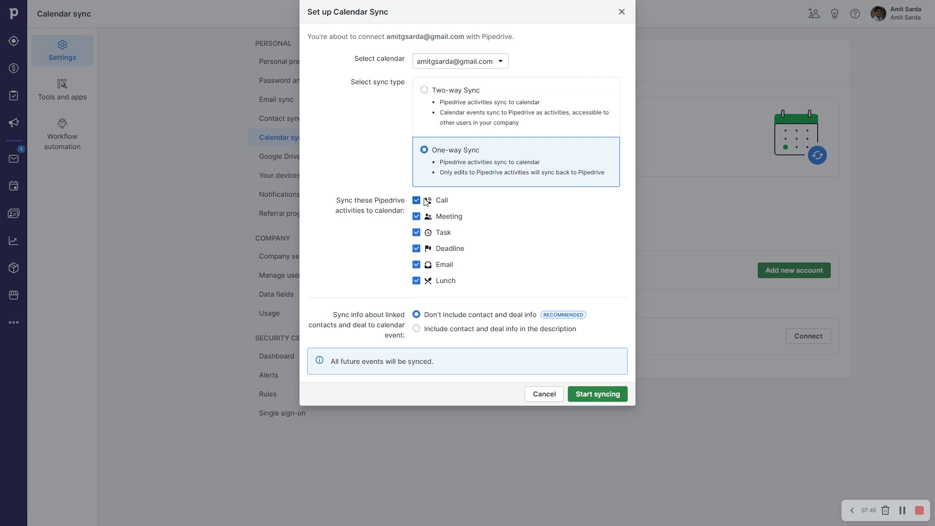
pyautogui.click(417, 265)
pyautogui.click(417, 266)
pyautogui.click(418, 329)
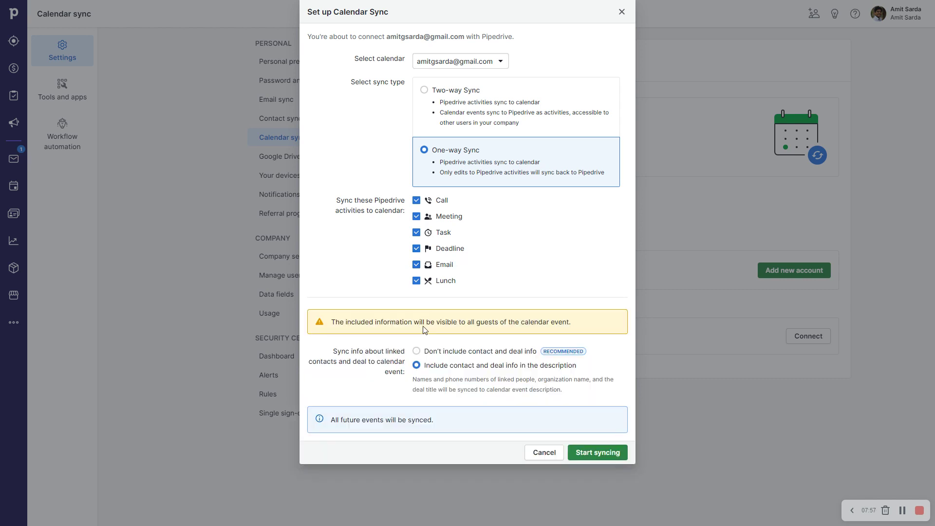
pyautogui.click(599, 453)
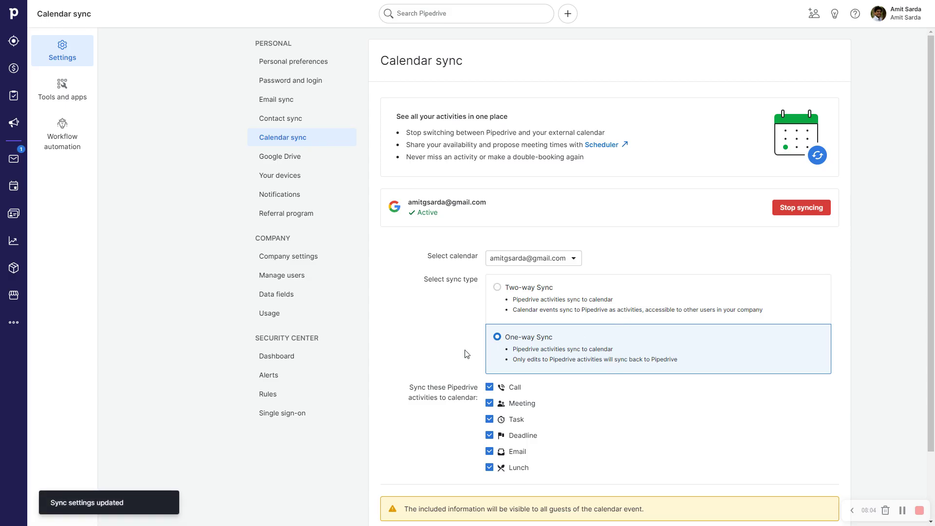
# - Review the active calendar sync settings, the Google Drive and notifications pages, and the general company settings
pyautogui.scroll(-2, 511, 434)
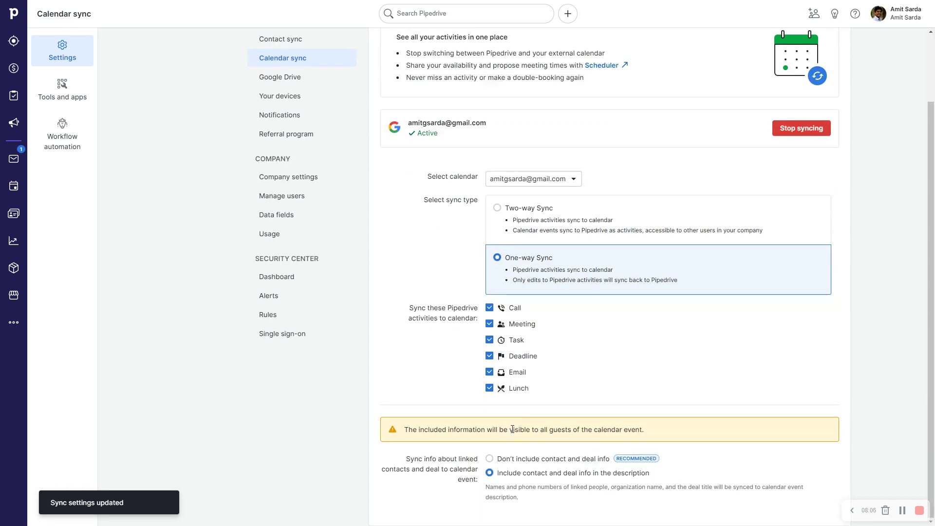
pyautogui.scroll(2, 522, 420)
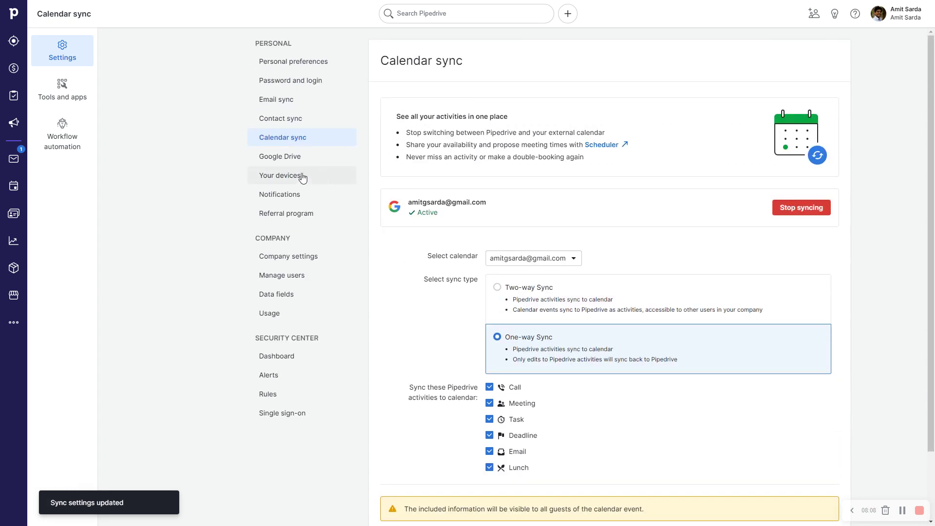
pyautogui.click(292, 160)
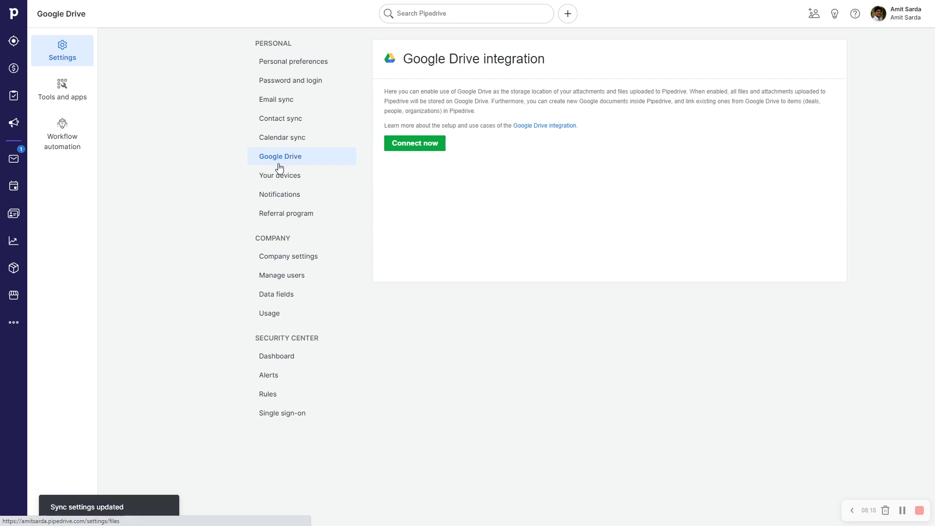
pyautogui.click(284, 201)
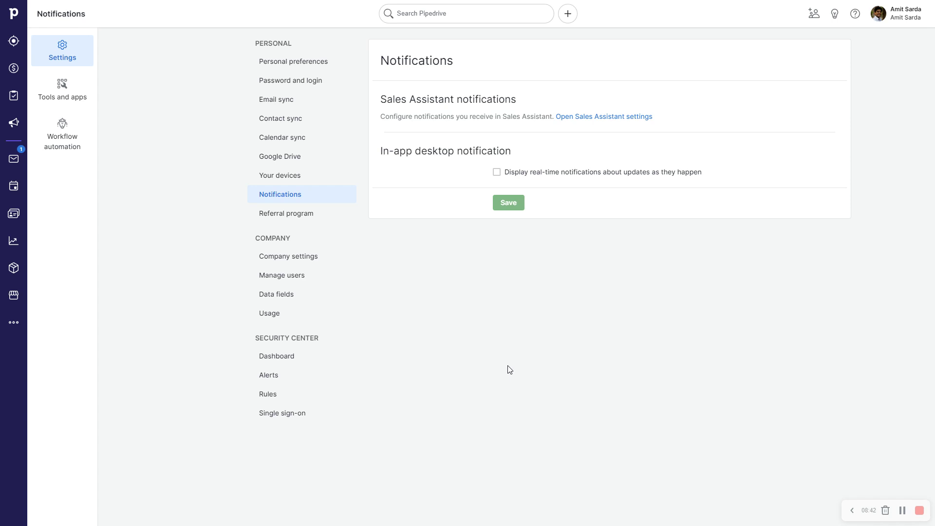
pyautogui.click(310, 261)
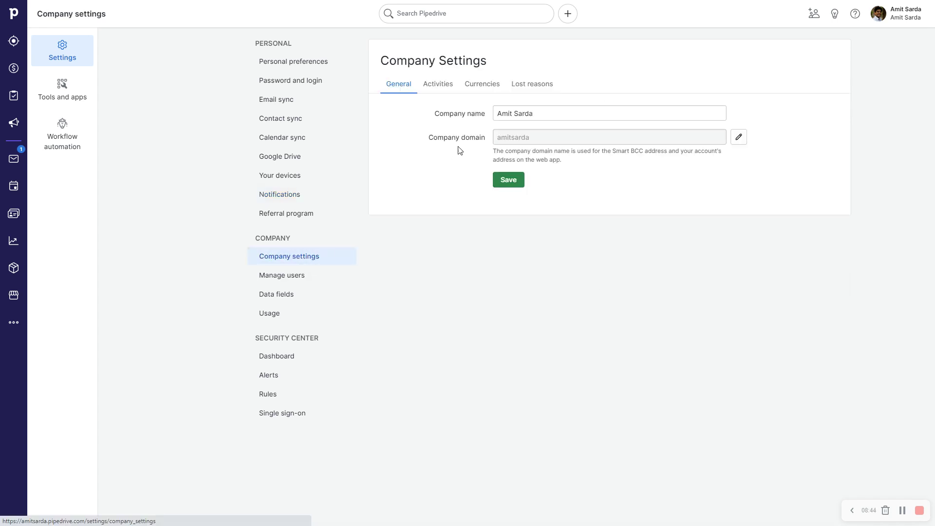
pyautogui.moveTo(507, 116); pyautogui.dragTo(542, 112)
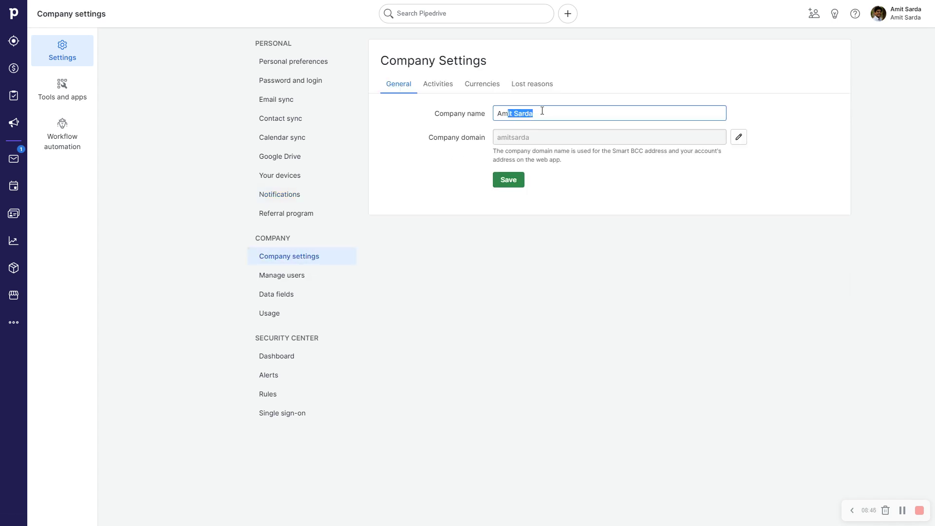
pyautogui.click(489, 151)
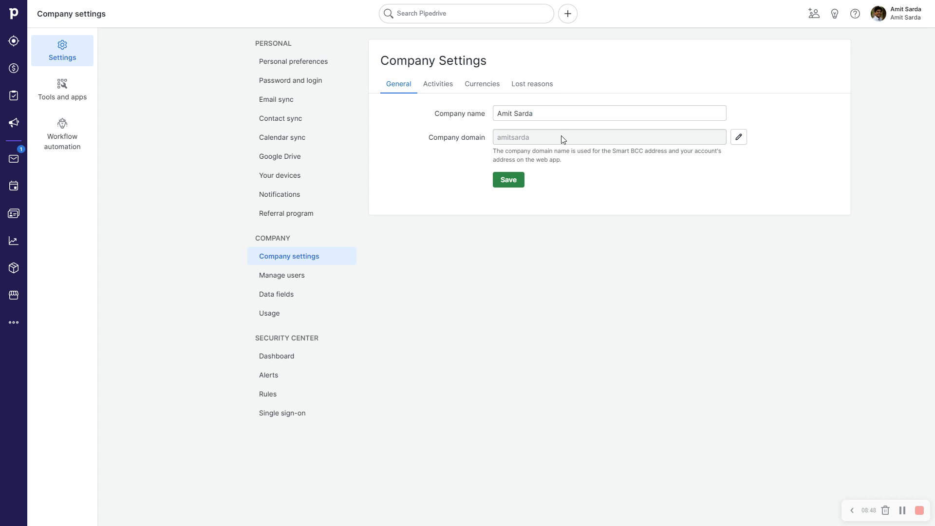
# - Add an activity type named Intro with the signpost icon to the company's activity types
pyautogui.click(438, 85)
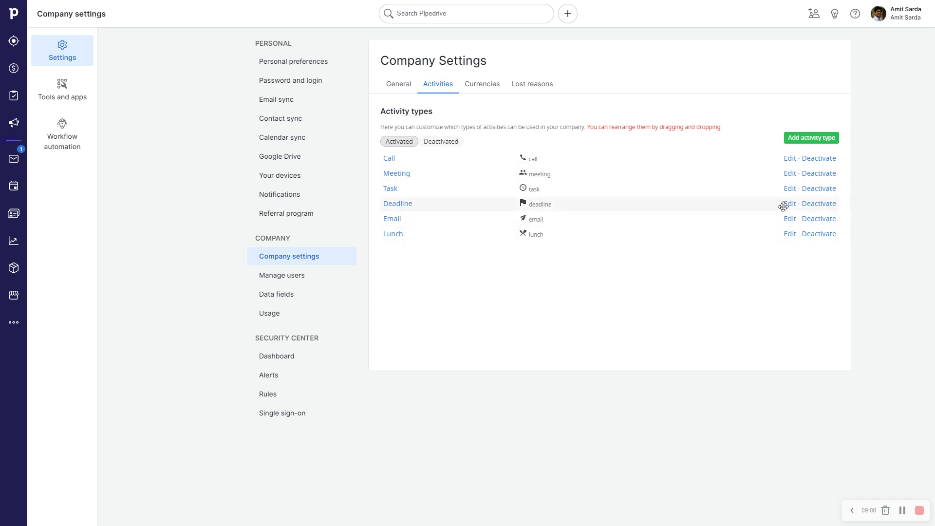
pyautogui.click(804, 139)
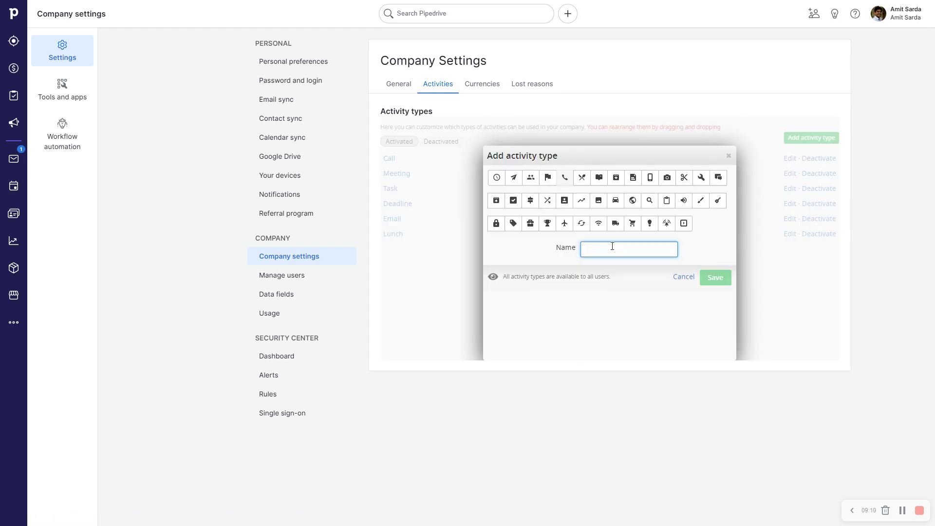
pyautogui.write('Intro')
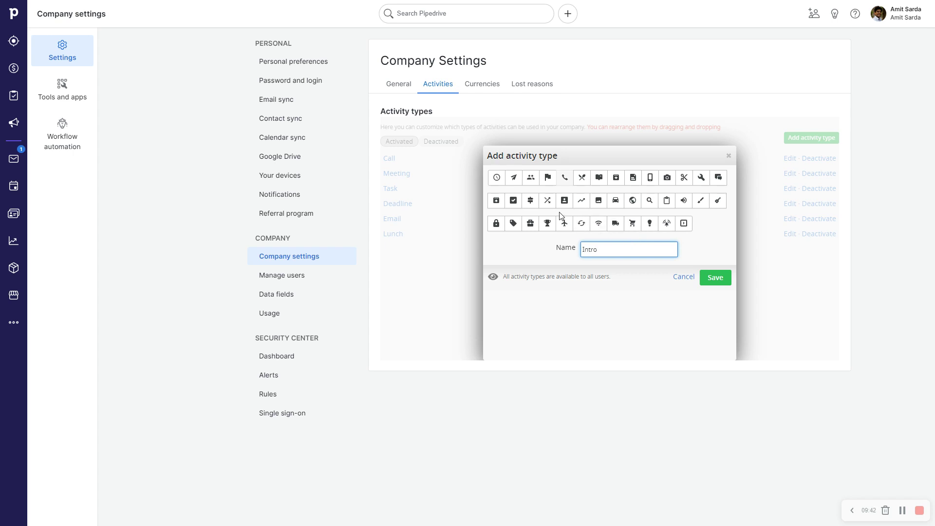
pyautogui.click(720, 180)
pyautogui.click(529, 258)
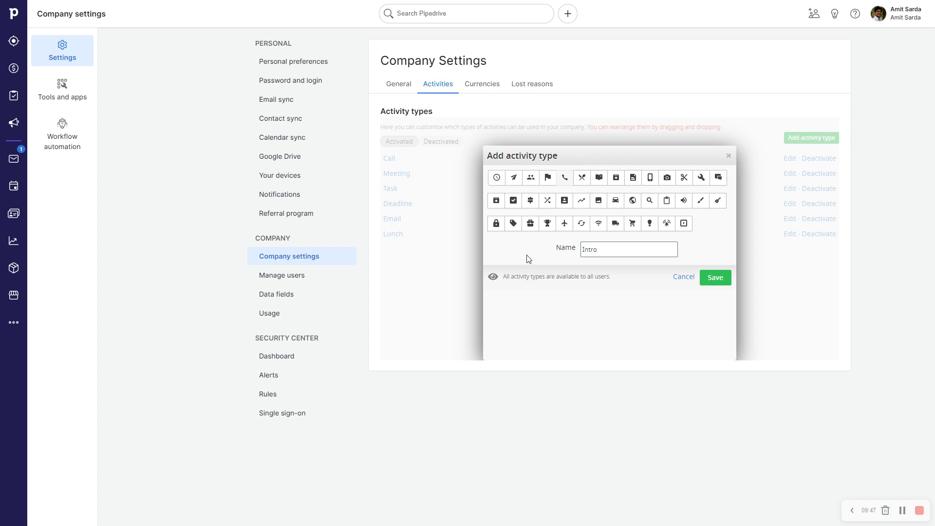
pyautogui.click(530, 201)
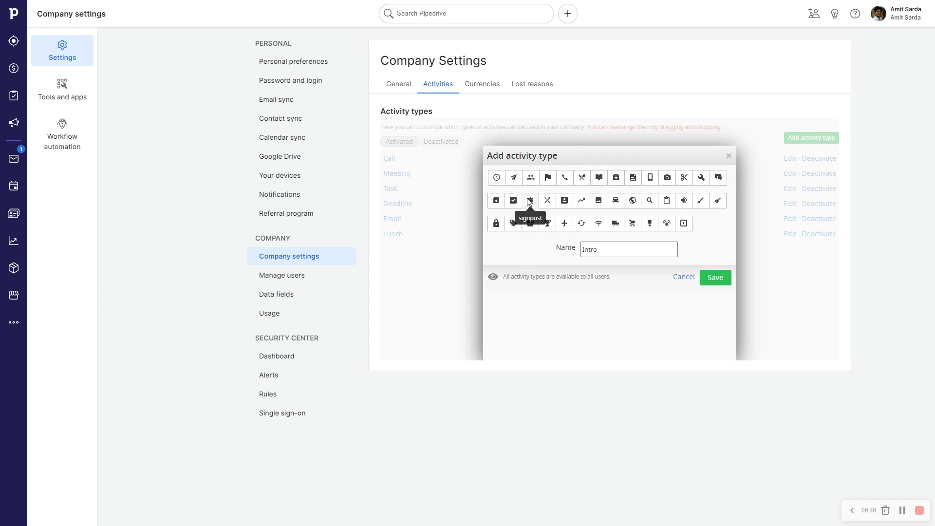
pyautogui.click(716, 277)
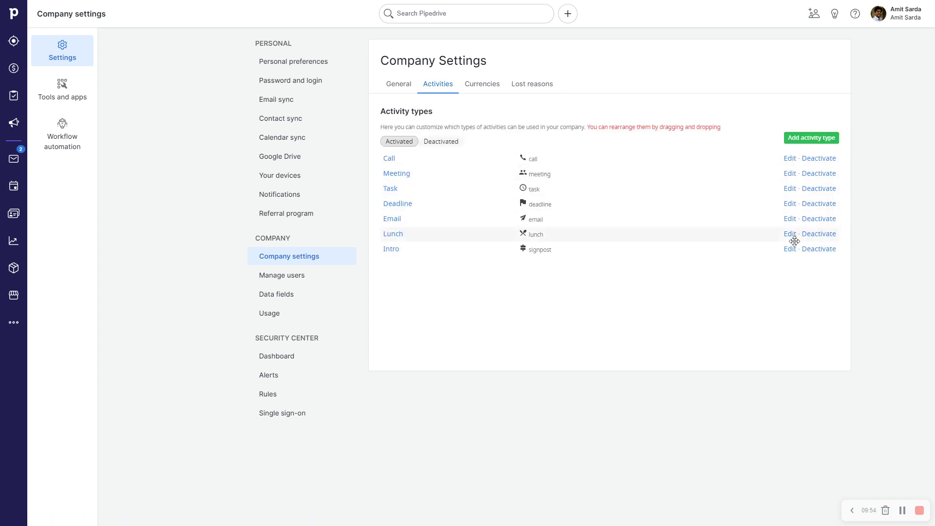
# - Reorder the activity types so that Intro comes first and Email directly follows Call
pyautogui.moveTo(457, 252); pyautogui.dragTo(445, 160)
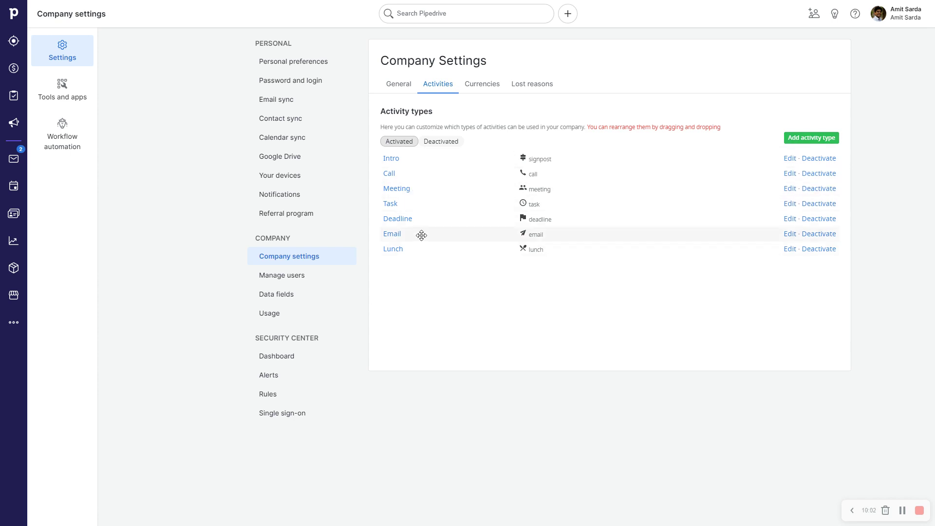
pyautogui.moveTo(422, 236); pyautogui.dragTo(415, 189)
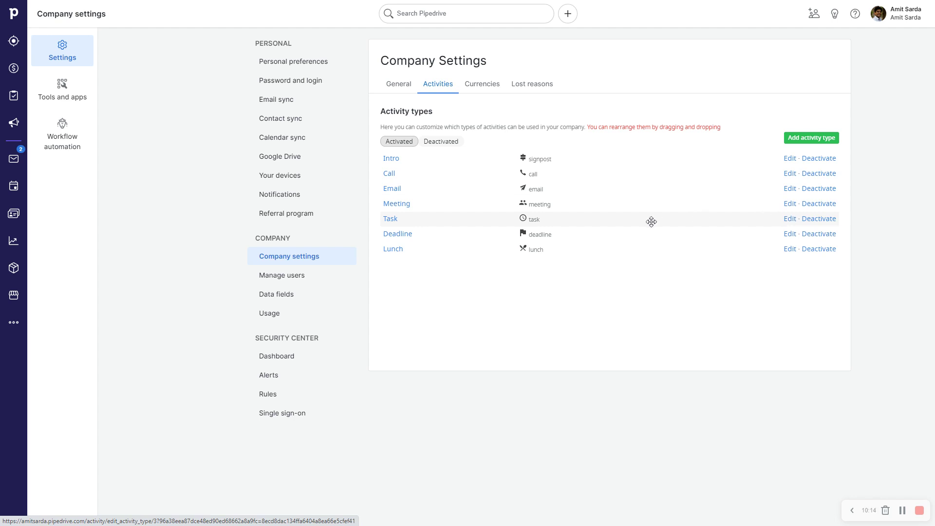
# - Change the Task activity type to Message with the bubble icon and move it directly below Call
pyautogui.click(790, 219)
pyautogui.click(627, 248)
pyautogui.hotkey('ctrl', 'a')
pyautogui.write('M<')
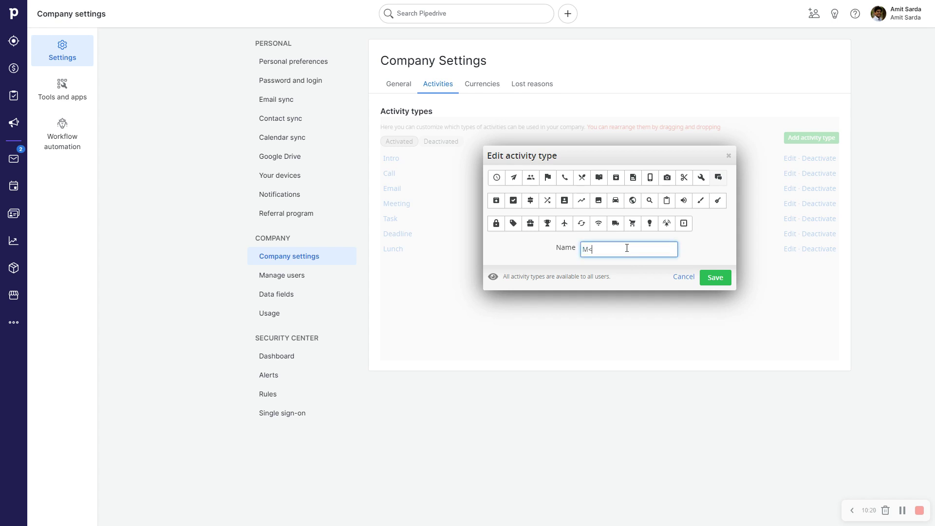
pyautogui.click(715, 277)
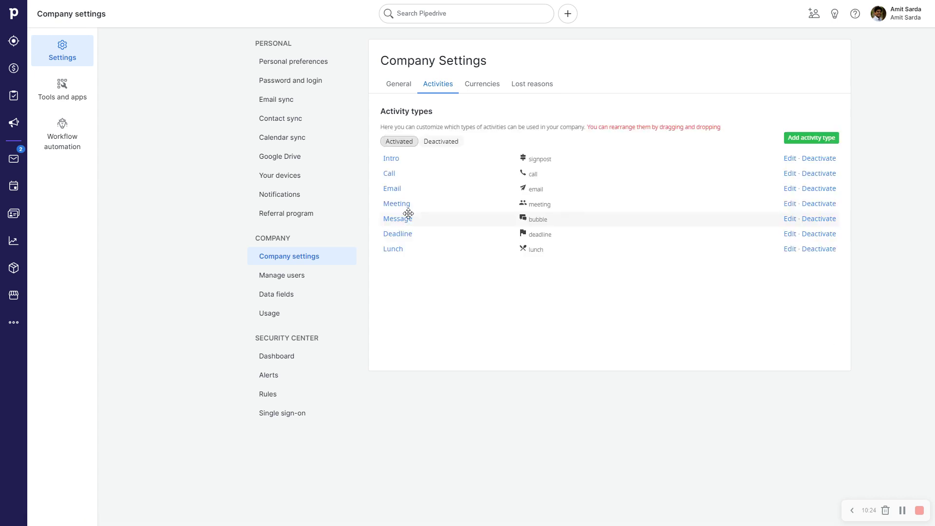
pyautogui.moveTo(426, 225); pyautogui.dragTo(420, 188)
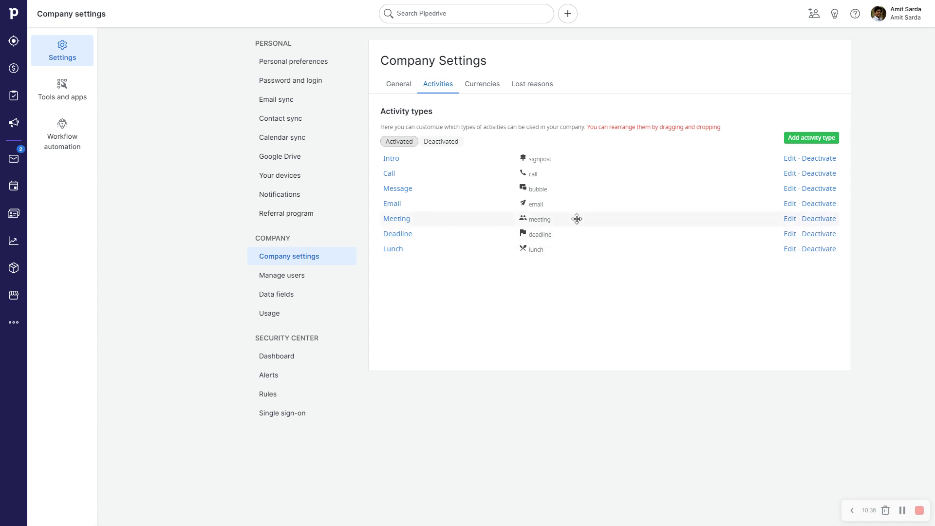
# - Rename the Meeting activity type as Virtual Meeting with the presentation icon, and deactivate the Deadline type
pyautogui.click(788, 219)
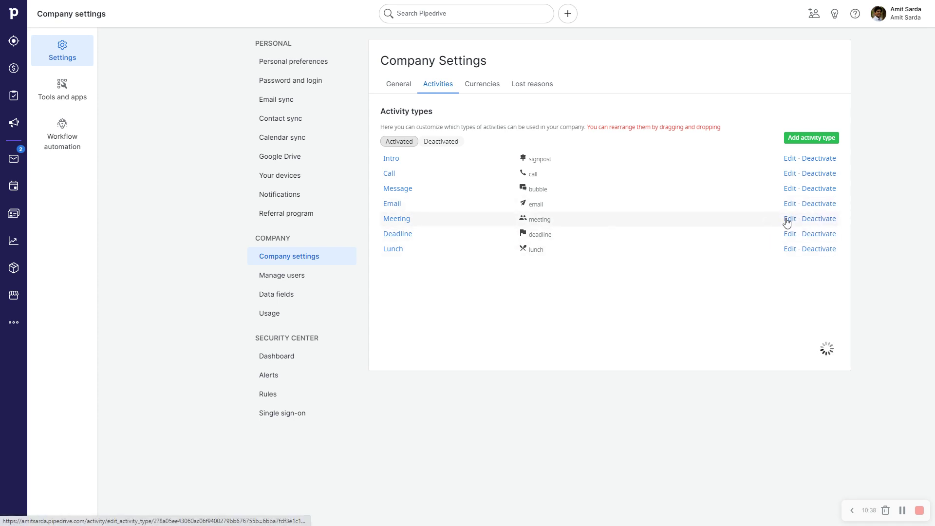
pyautogui.write('Virtual Meeting')
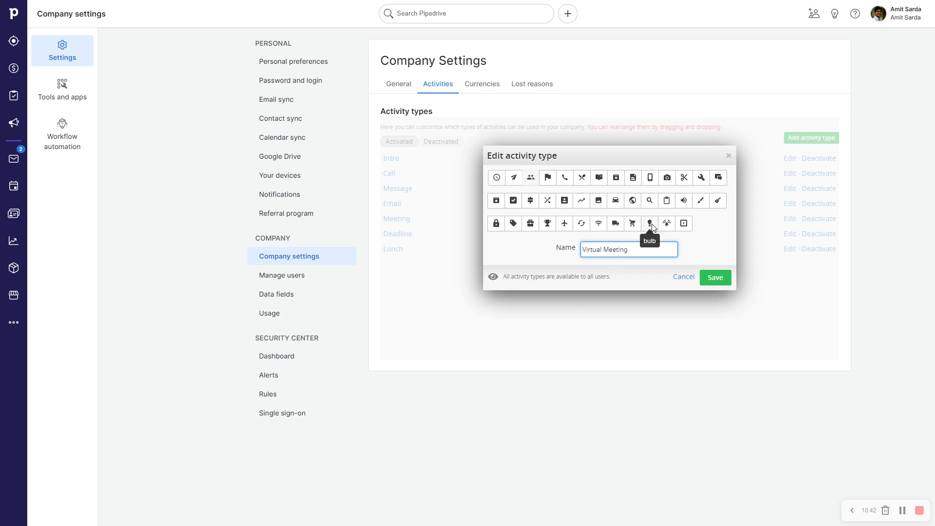
pyautogui.click(685, 230)
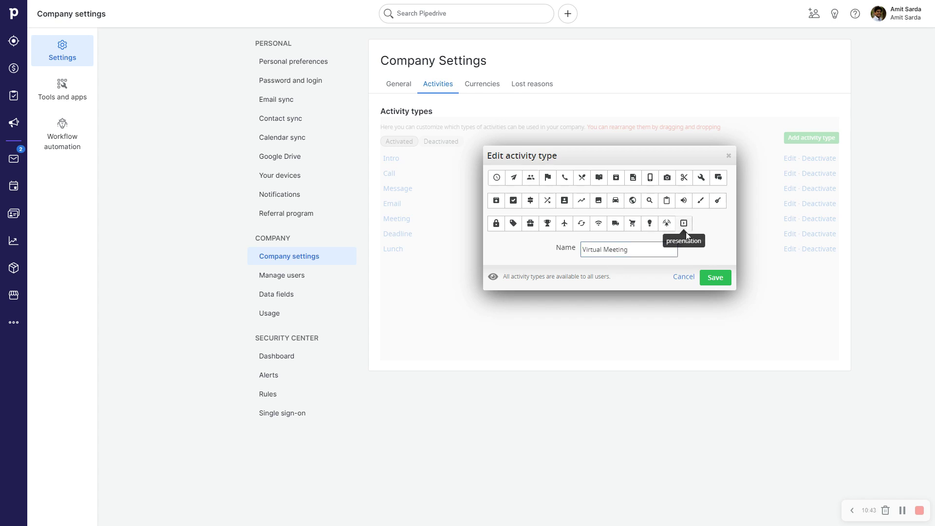
pyautogui.click(724, 279)
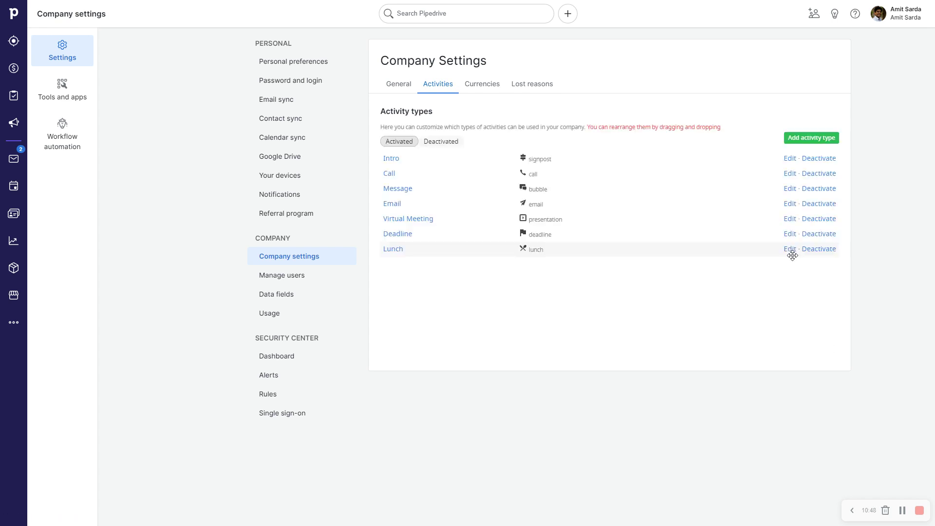
pyautogui.click(821, 234)
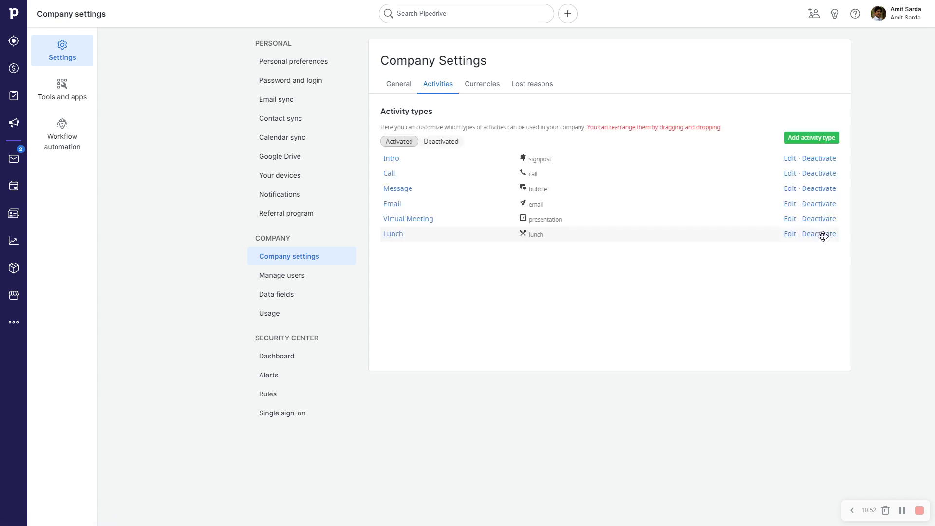
# - Rename the Lunch activity type as In-person Meeting and give it the meeting icon
pyautogui.click(791, 236)
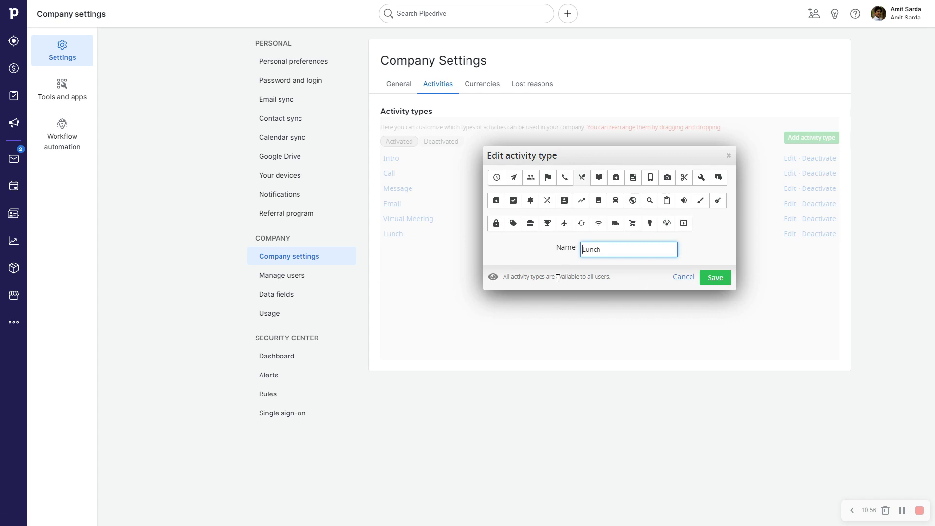
pyautogui.hotkey('ctrl', 'a')
pyautogui.write('In-')
pyautogui.click(524, 254)
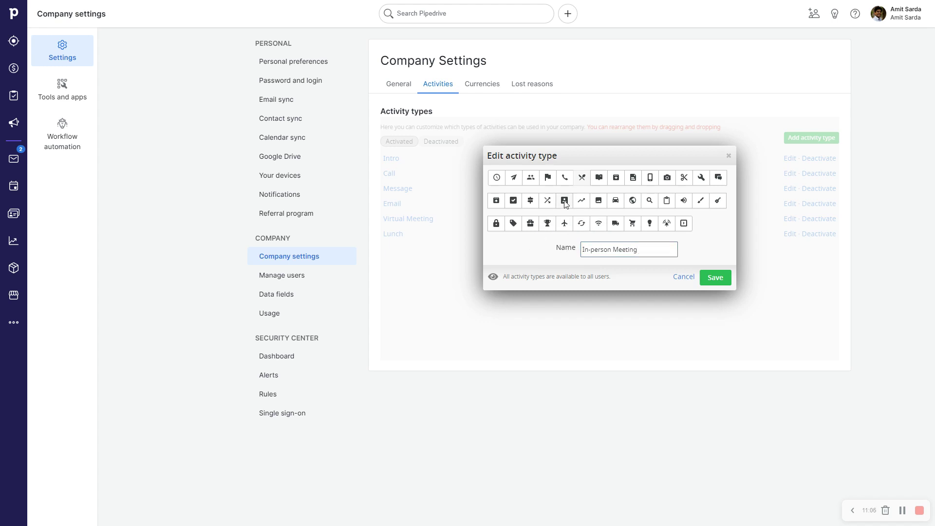
pyautogui.click(527, 181)
pyautogui.click(715, 277)
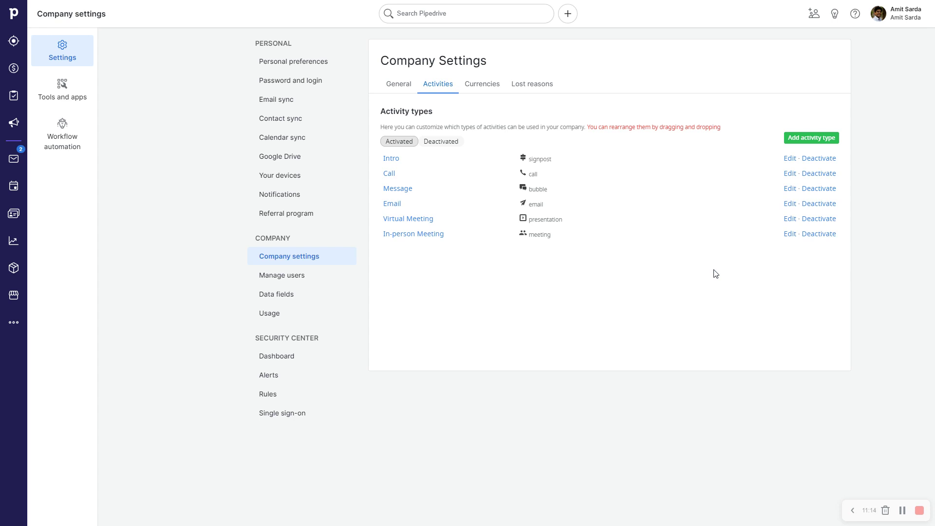
# - Deactivate all unused currencies for the company and check the option for adding a custom currency
pyautogui.click(486, 86)
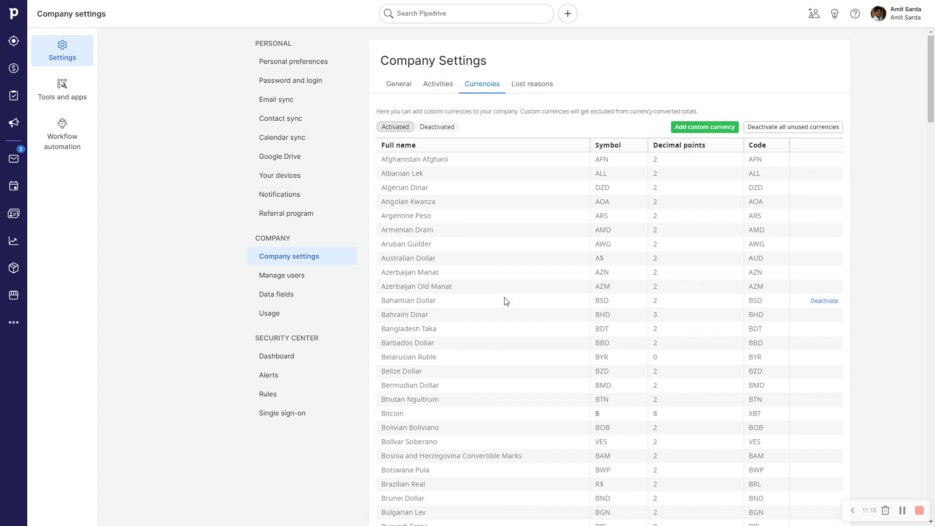
pyautogui.scroll(-5, 501, 248)
pyautogui.scroll(5, 516, 351)
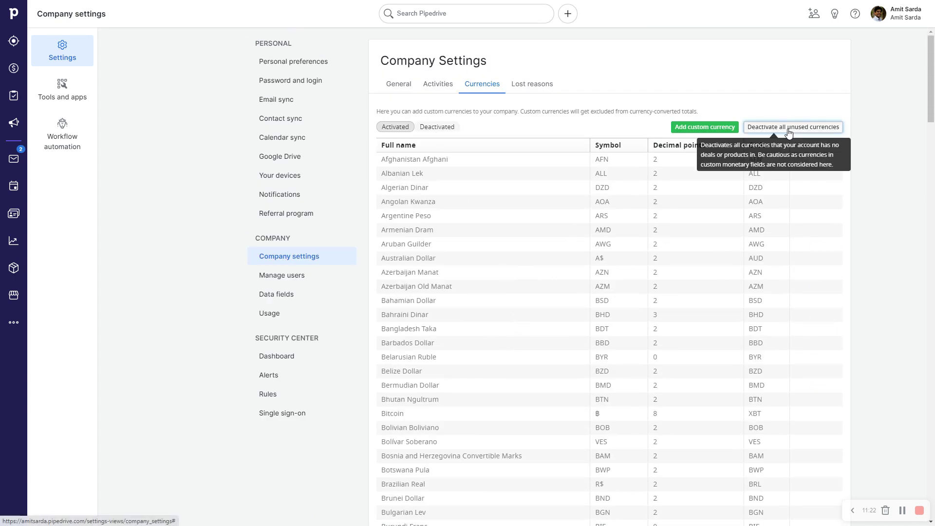
pyautogui.click(787, 128)
pyautogui.click(515, 46)
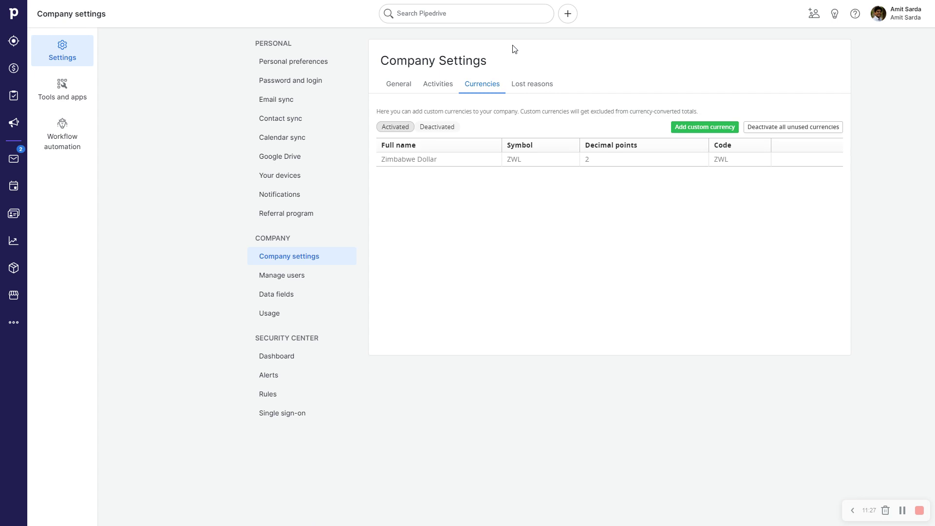
pyautogui.click(728, 126)
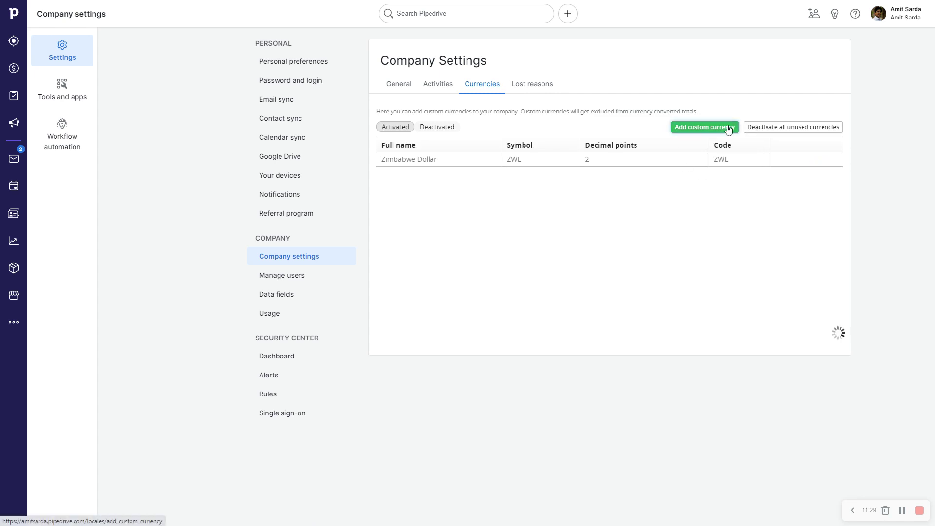
pyautogui.click(685, 302)
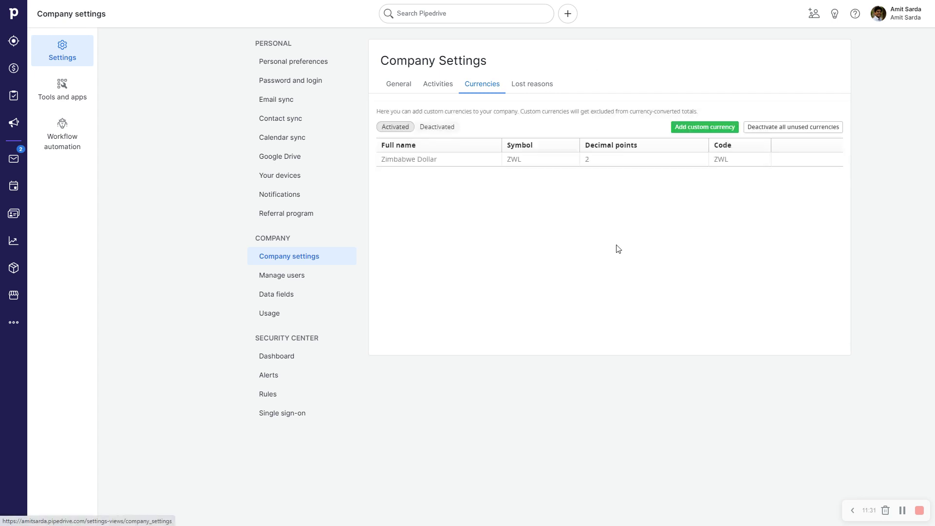
# - Re-activate the US Dollar from the company's deactivated currencies
pyautogui.click(440, 128)
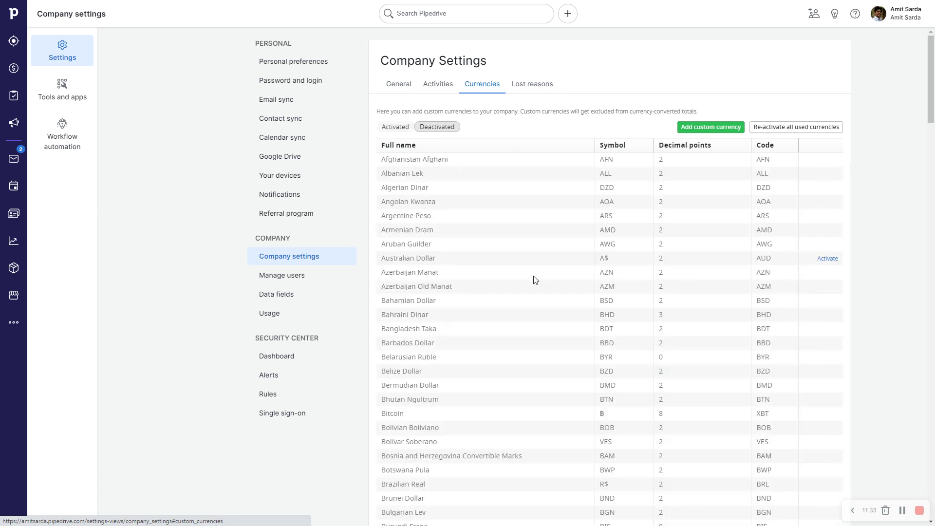
pyautogui.scroll(-20, 507, 341)
pyautogui.scroll(-20, 487, 429)
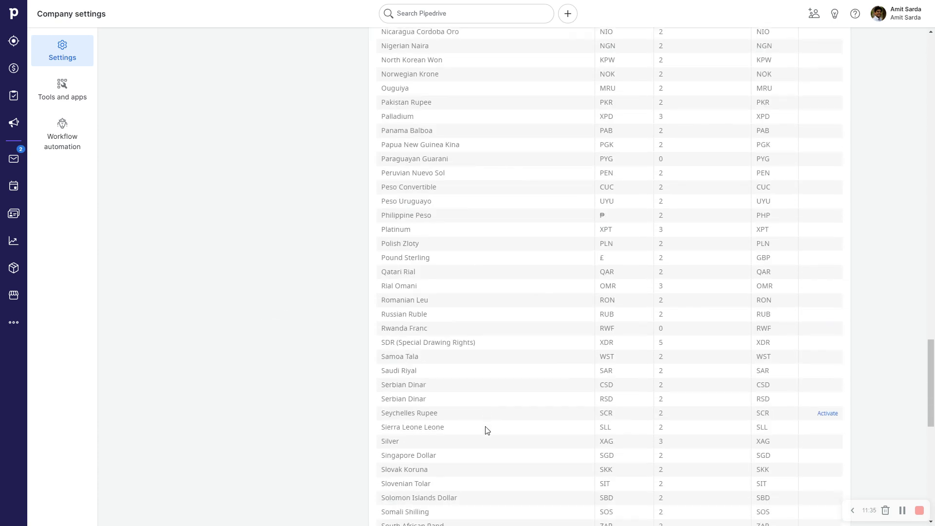
pyautogui.hotkey('ctrl', 'f')
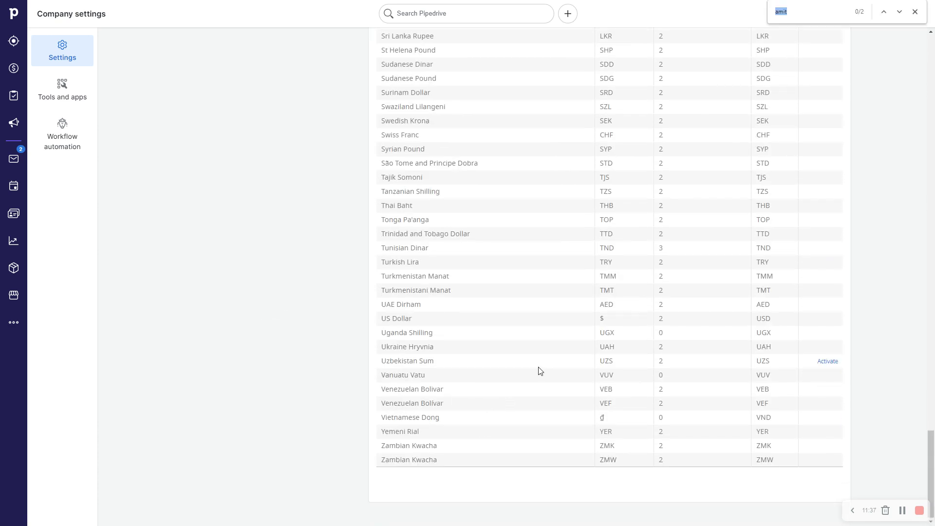
pyautogui.press('Escape')
pyautogui.click(824, 320)
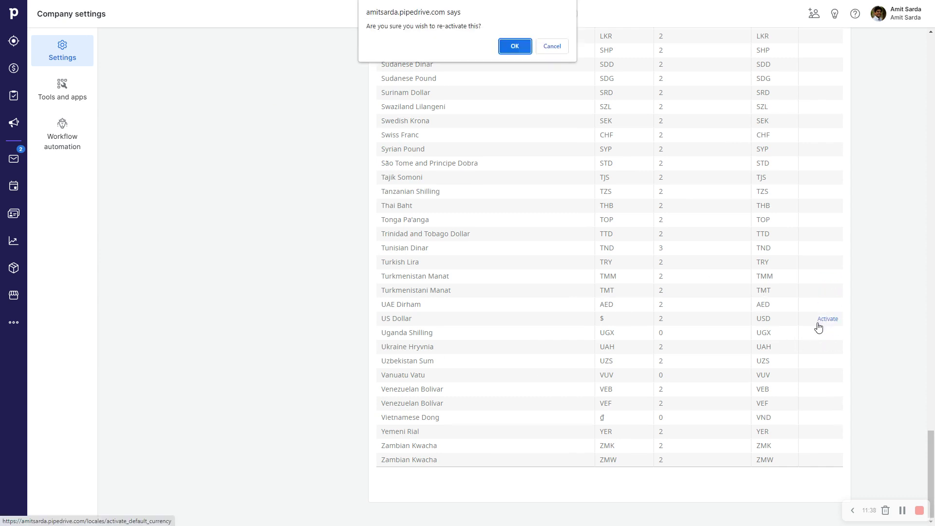
pyautogui.click(509, 49)
# - Find Pound Sterling among the deactivated currencies by searching the page for "pound", and re-activate it
pyautogui.scroll(15, 604, 244)
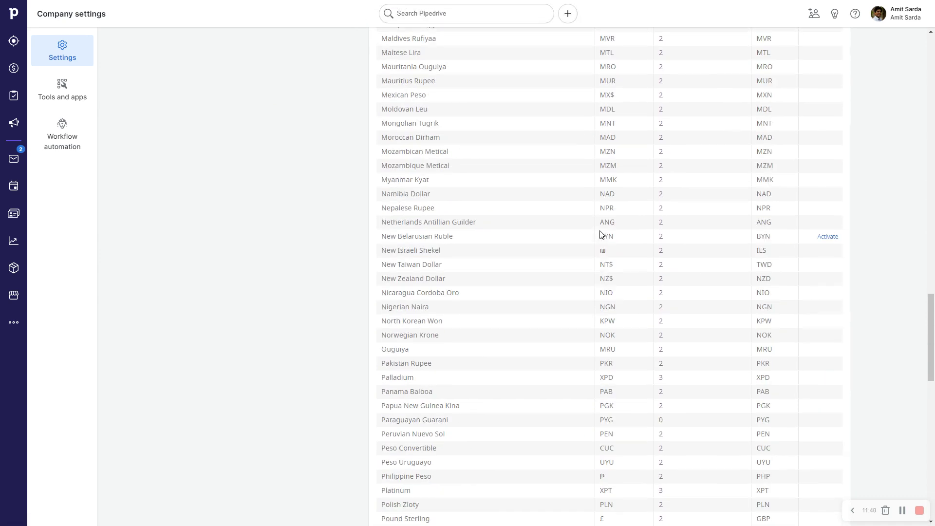
pyautogui.hotkey('ctrl', 'f')
pyautogui.write('pound')
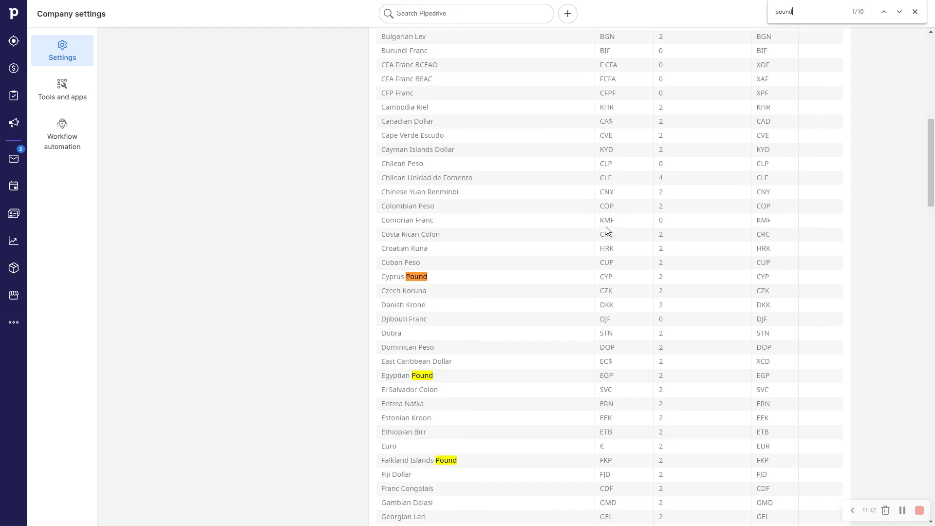
pyautogui.press('Return')
pyautogui.press('Return')
pyautogui.press('Return')
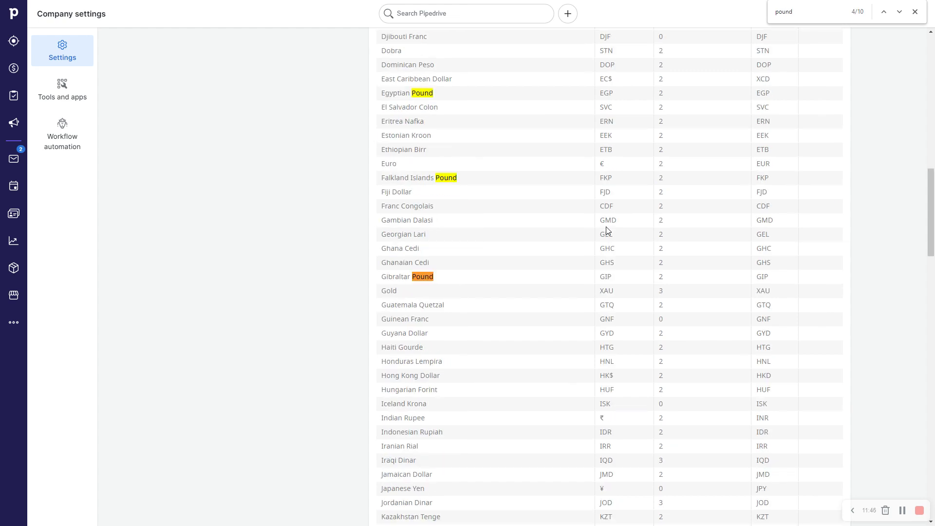
pyautogui.press('Return')
pyautogui.press('Return')
pyautogui.press('Escape')
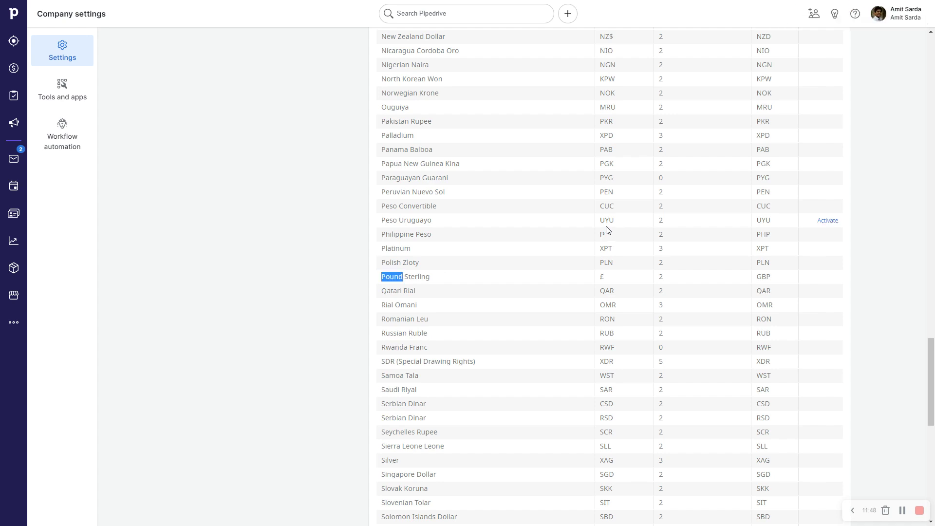
pyautogui.click(827, 277)
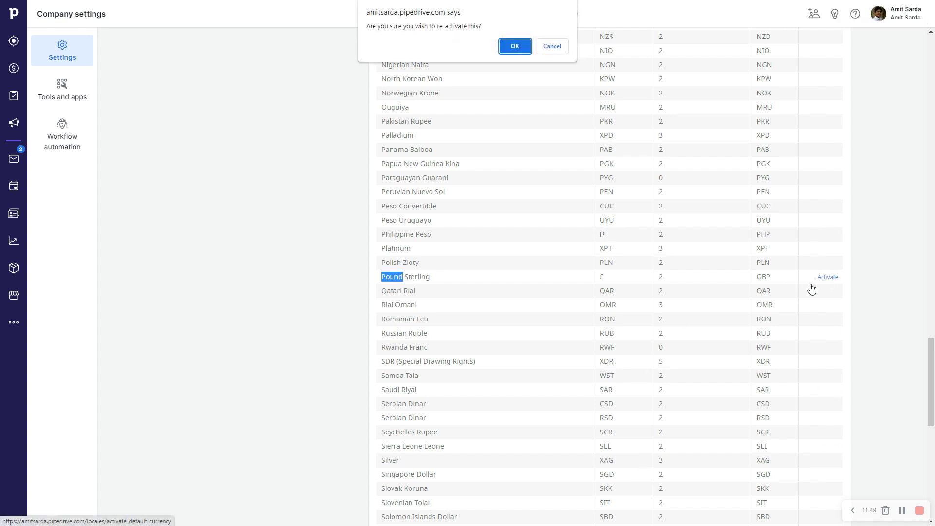
pyautogui.click(525, 49)
# - Find the Euro among the deactivated currencies with a page search for "euro" and re-activate it
pyautogui.hotkey('ctrl', 'f')
pyautogui.write('euro')
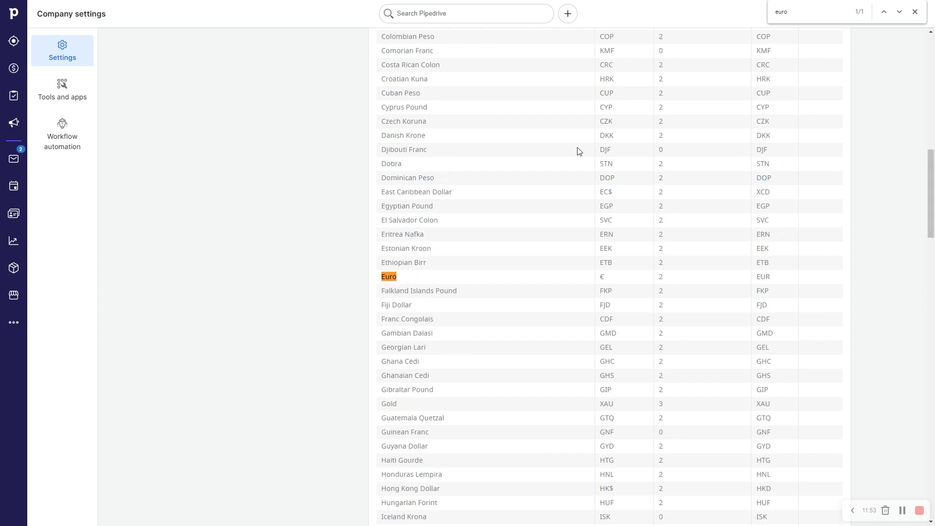
pyautogui.press('Escape')
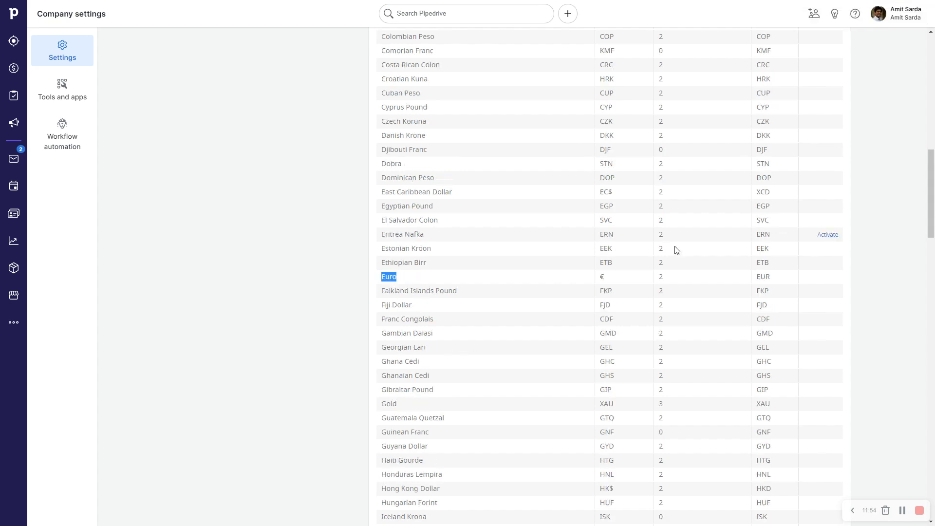
pyautogui.click(828, 277)
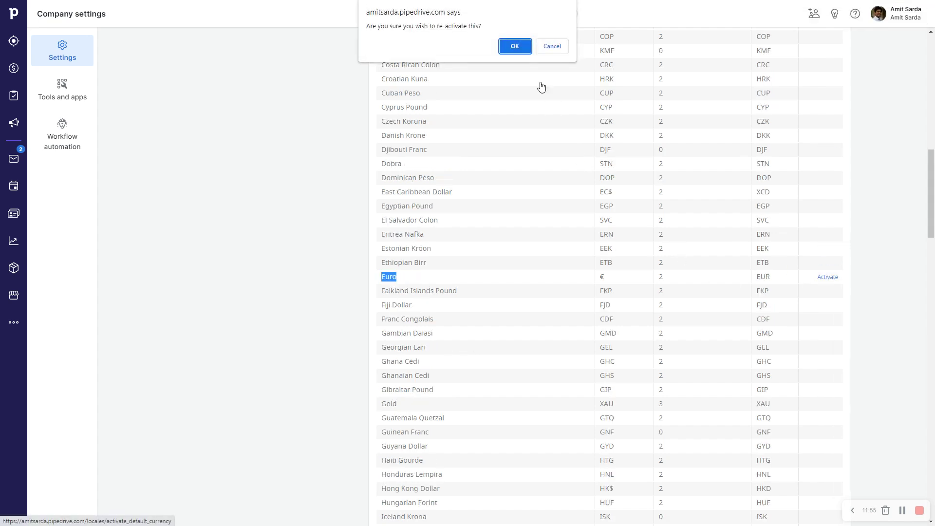
pyautogui.click(515, 45)
# - Find the Indian Rupee among the deactivated currencies by searching the page for "inr" and "rupee", and re-activate it
pyautogui.hotkey('ctrl', 'f')
pyautogui.write('inr')
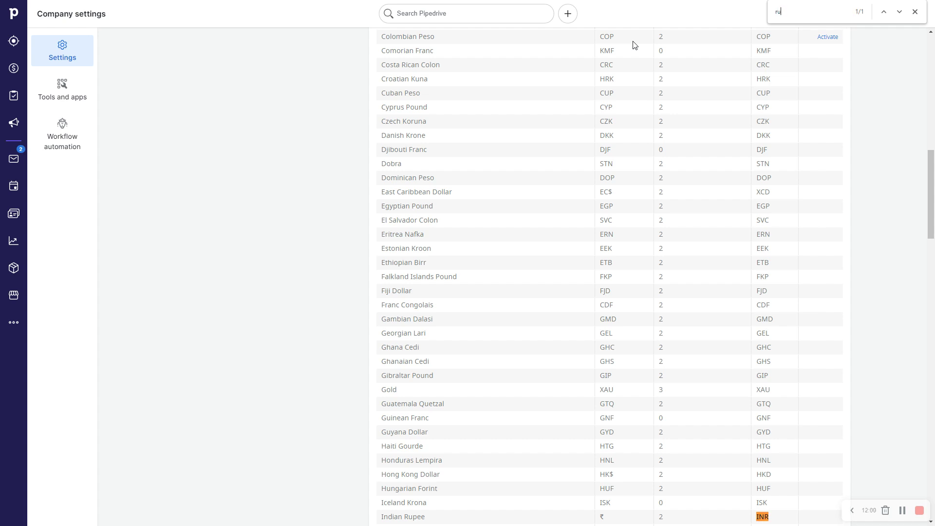
pyautogui.write('pee')
pyautogui.press('Return')
pyautogui.press('Return')
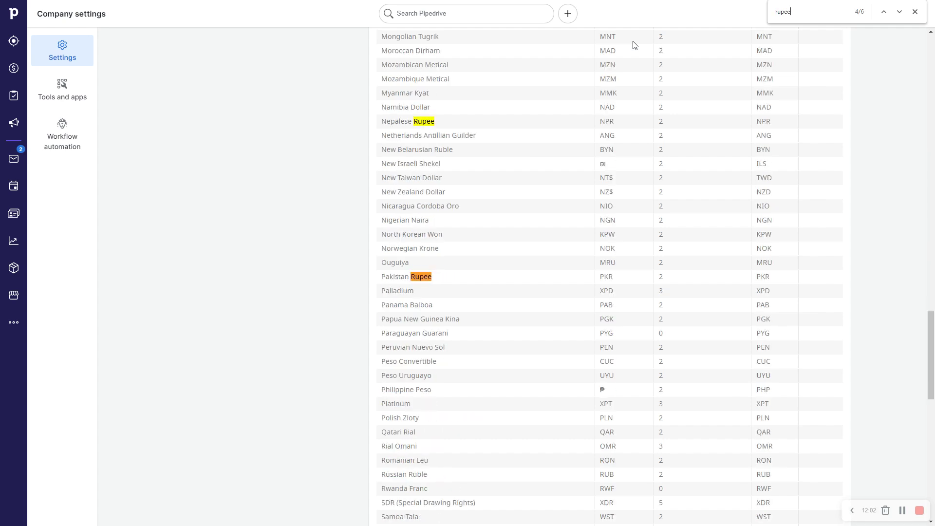
pyautogui.press('Return')
pyautogui.press('Return')
pyautogui.press('Return')
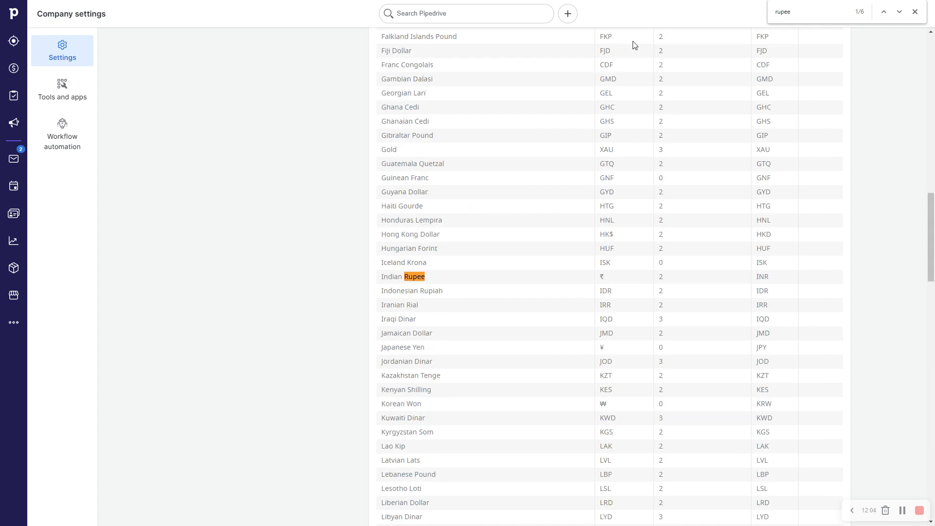
pyautogui.press('Escape')
pyautogui.click(827, 277)
pyautogui.click(522, 50)
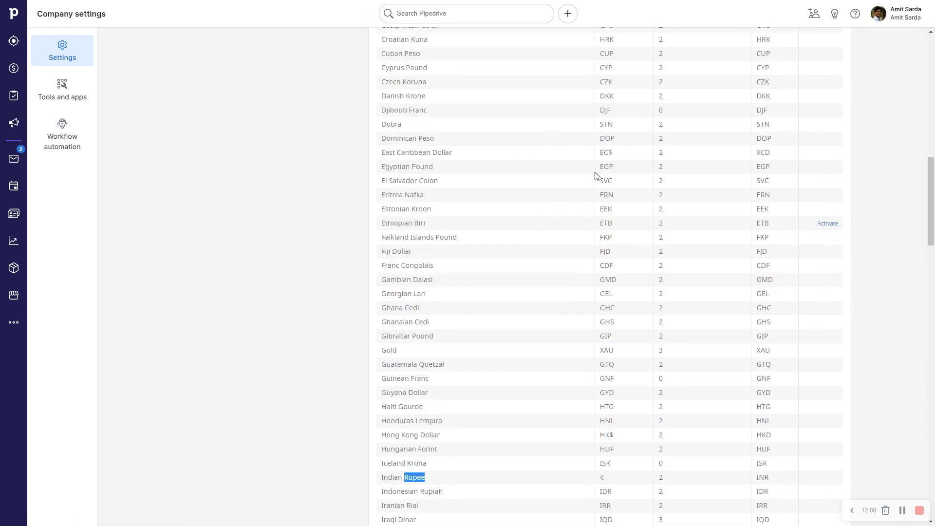
# - Deactivate the Zimbabwe Dollar in the list of activated currencies and confirm the change
pyautogui.click(392, 127)
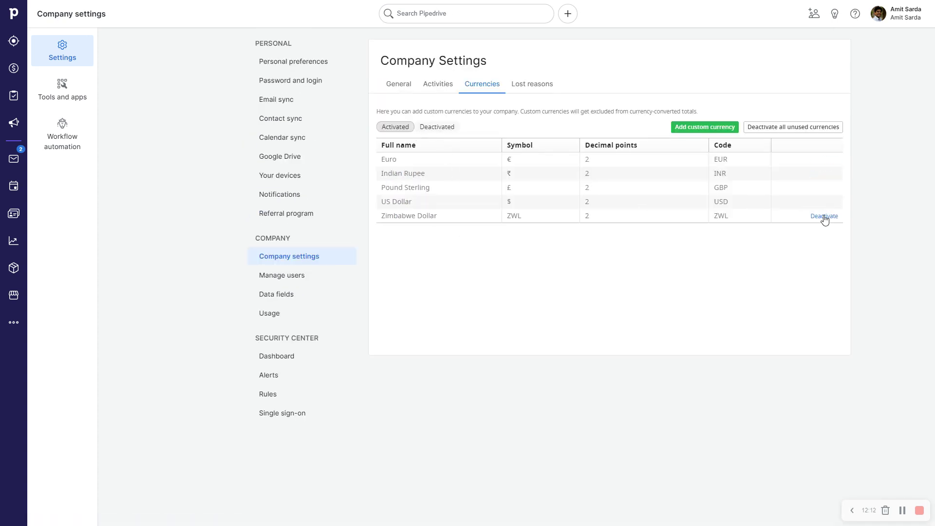
pyautogui.click(824, 216)
pyautogui.click(515, 45)
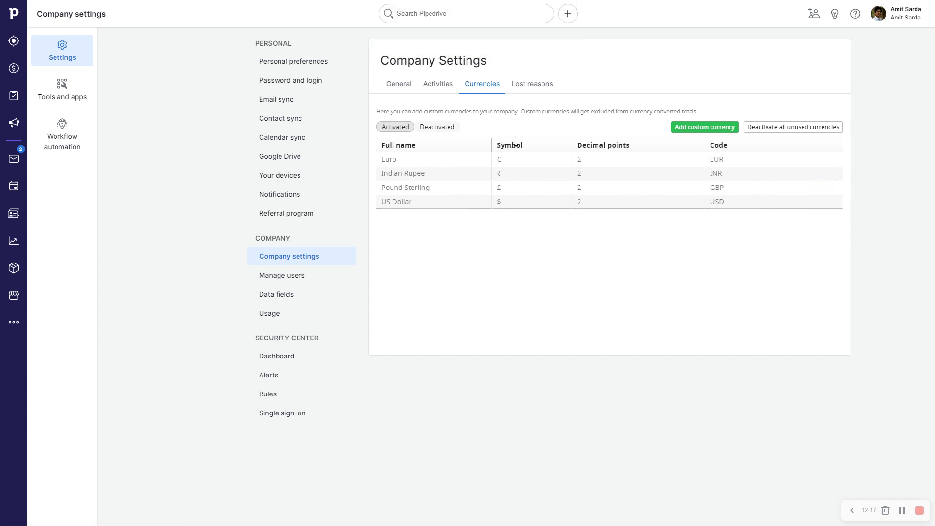
# - Add "Unresponsive" as a predefined lost reason in the company settings
pyautogui.click(541, 86)
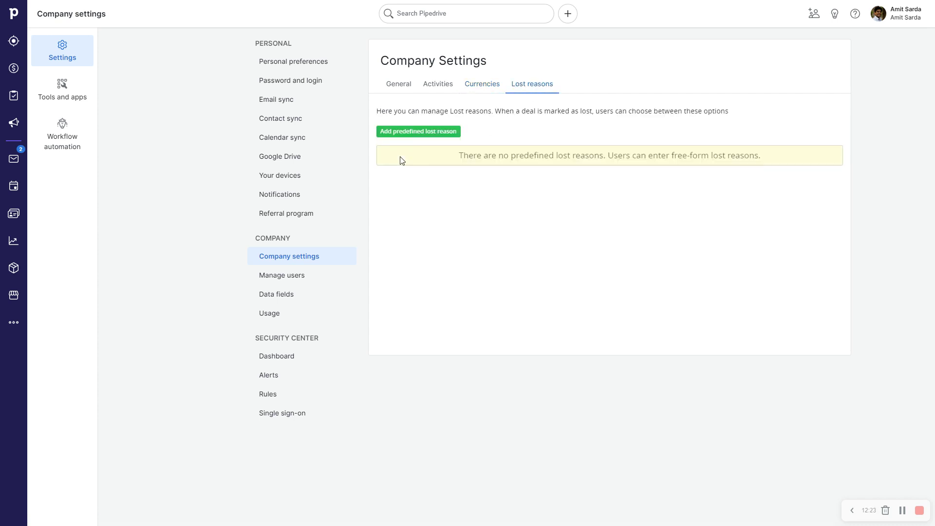
pyautogui.click(420, 132)
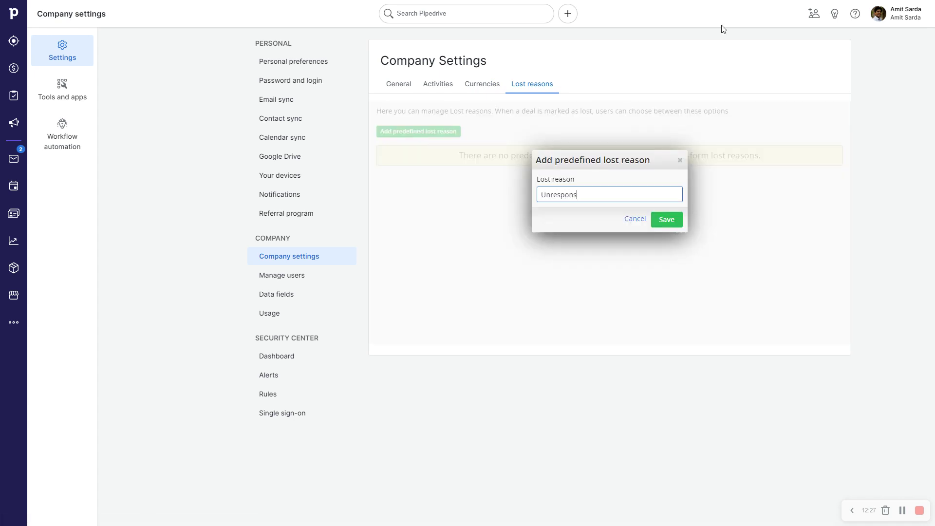
pyautogui.click(664, 220)
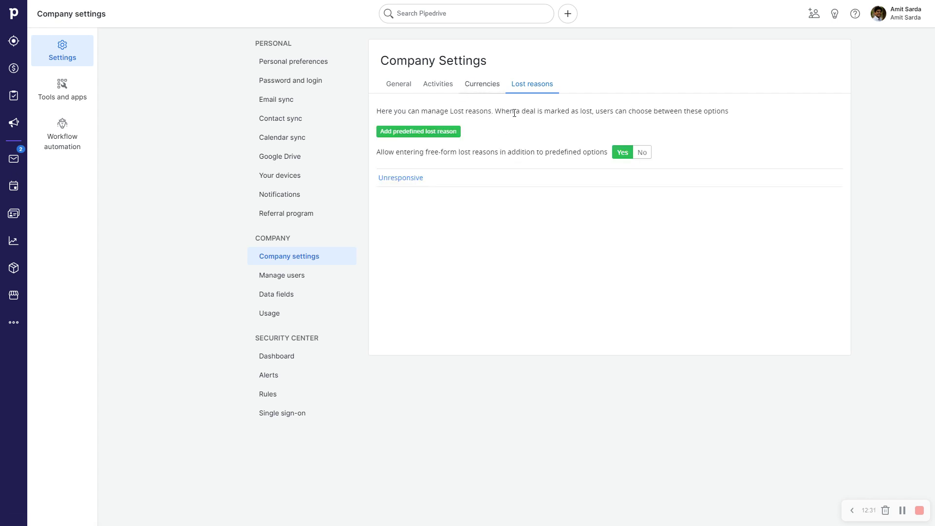
# - Add "Out of Budget" and "Availability" as predefined lost reasons
pyautogui.click(432, 133)
pyautogui.write('O')
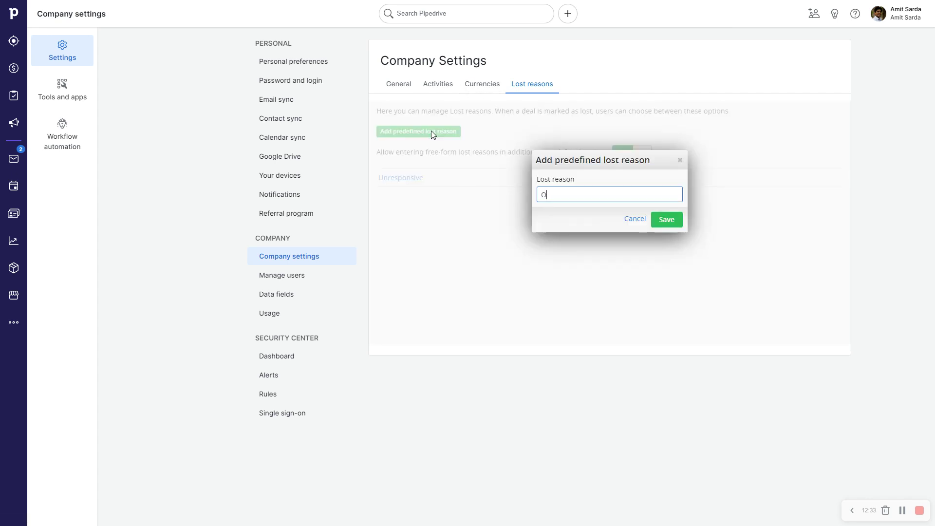
pyautogui.write('ut of B')
pyautogui.write('udge')
pyautogui.press('BackSpace')
pyautogui.write('get')
pyautogui.click(668, 219)
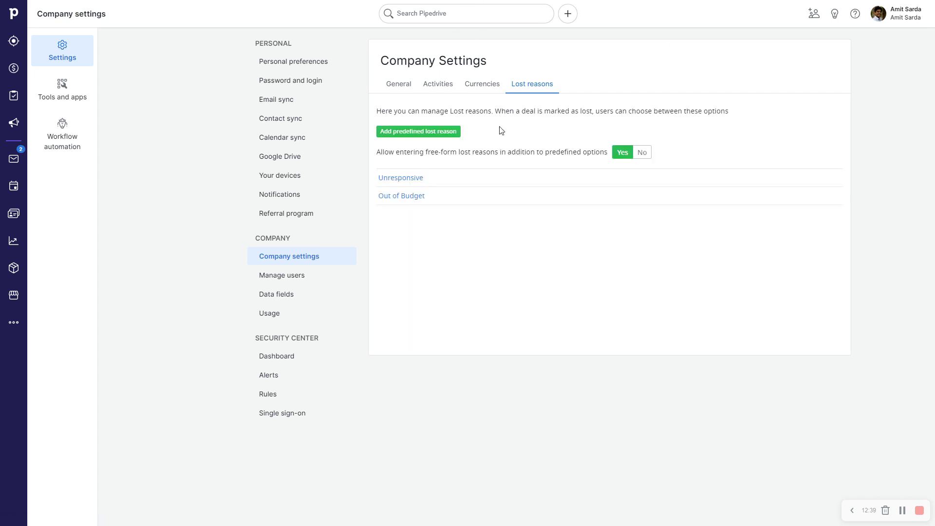
pyautogui.click(433, 131)
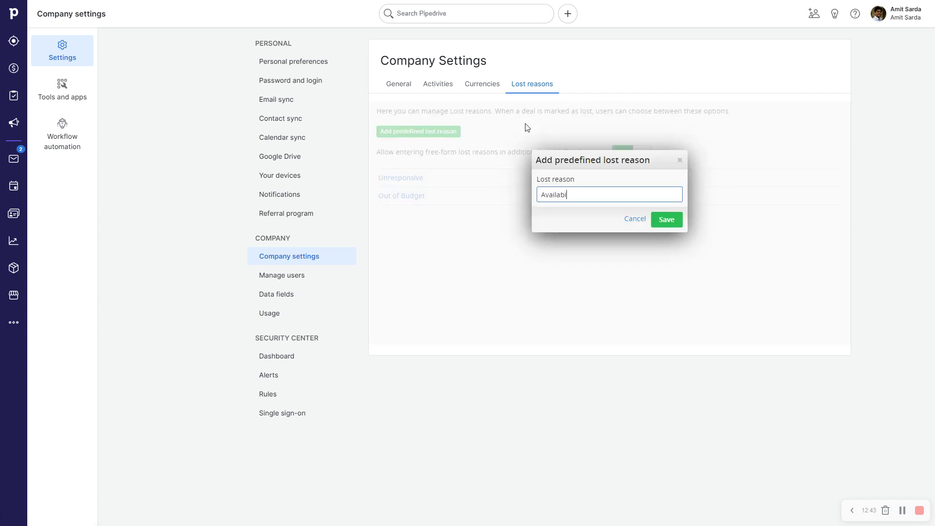
pyautogui.click(667, 218)
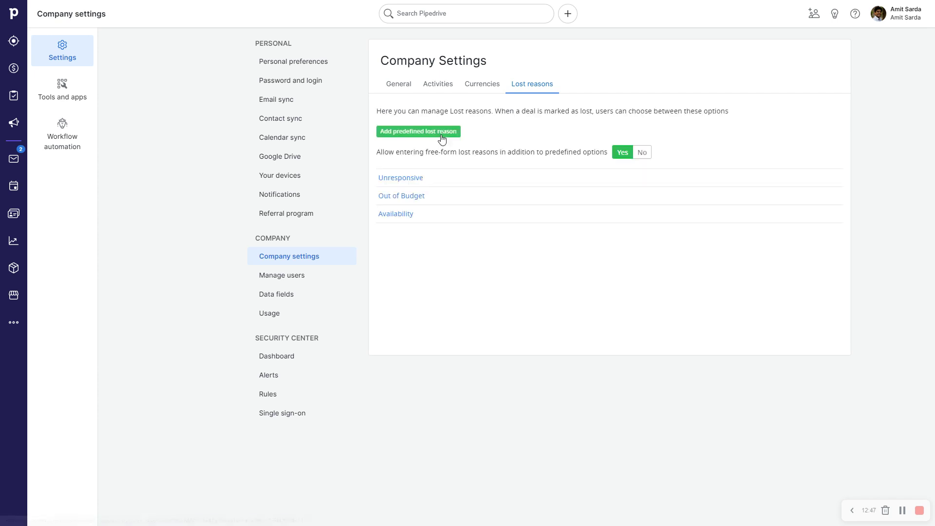
# - Add "Skills Mismatch" and "Vibe" as predefined lost reasons
pyautogui.click(434, 133)
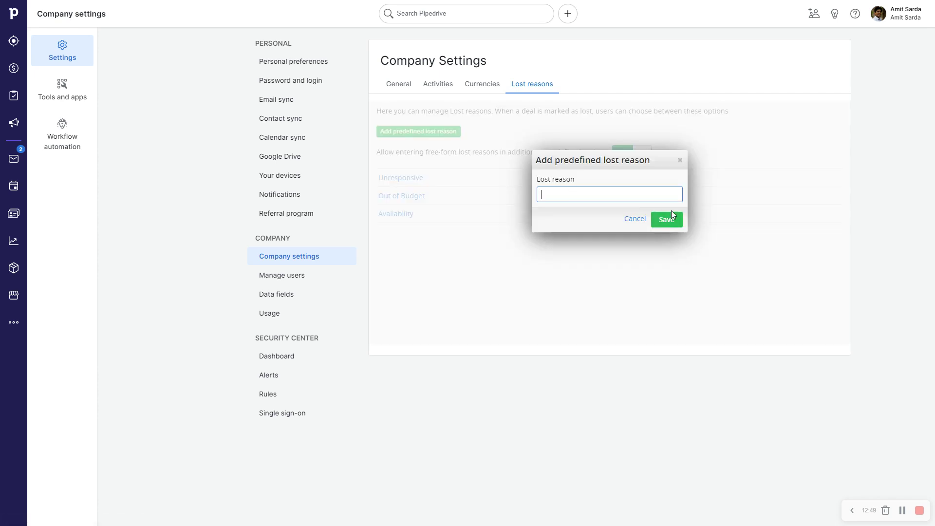
pyautogui.write('Skills Mismatch')
pyautogui.click(670, 224)
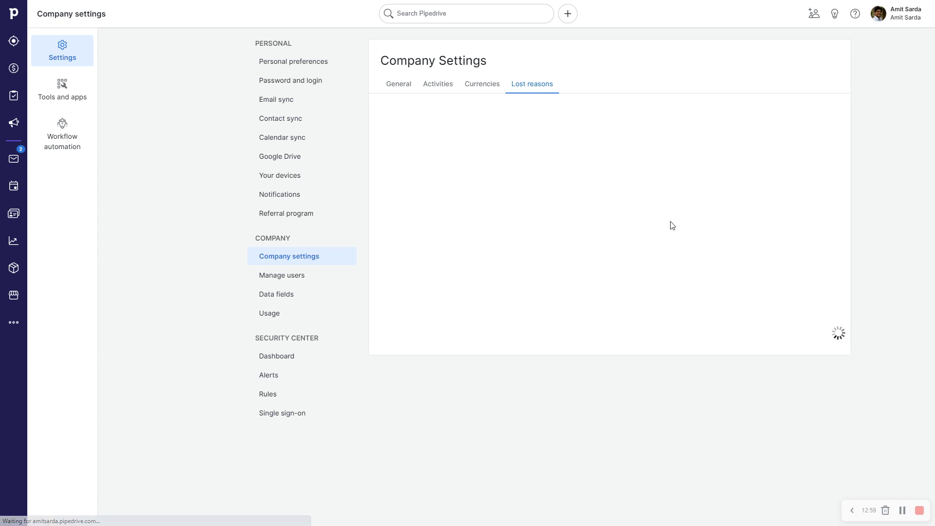
pyautogui.click(456, 136)
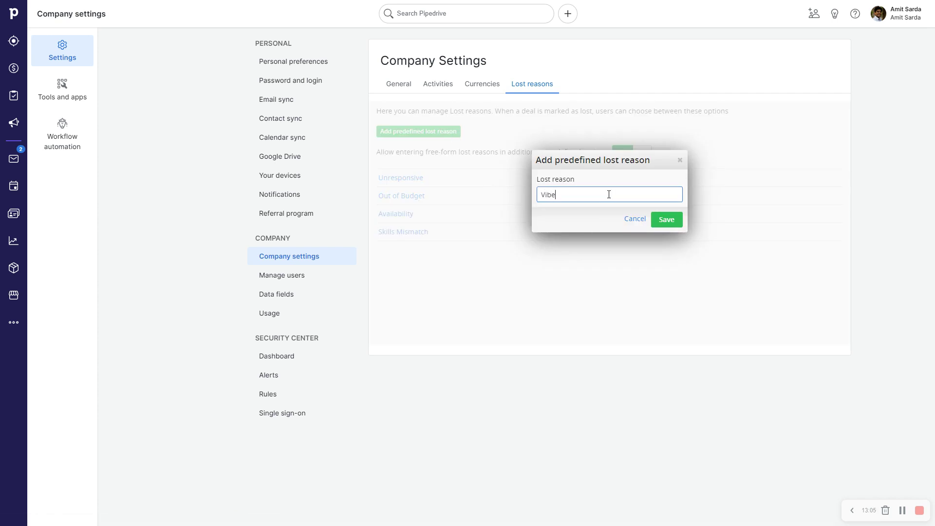
pyautogui.click(671, 223)
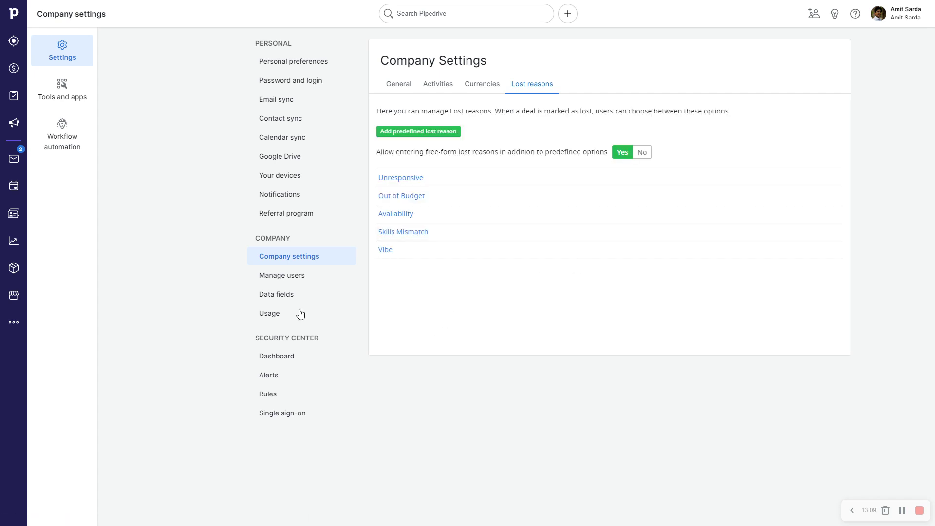
# - Edit the access rights of the only active user to grant access to the Projects app, and confirm the change
pyautogui.click(298, 279)
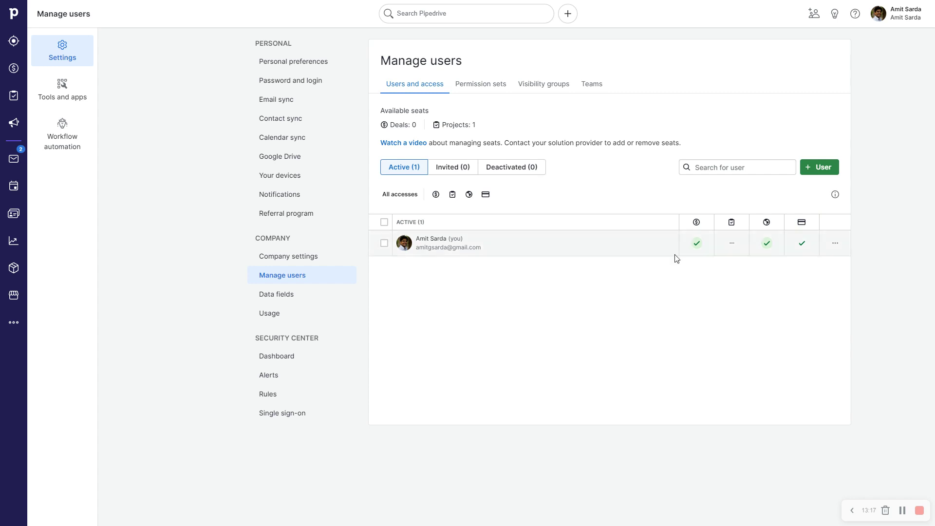
pyautogui.click(836, 244)
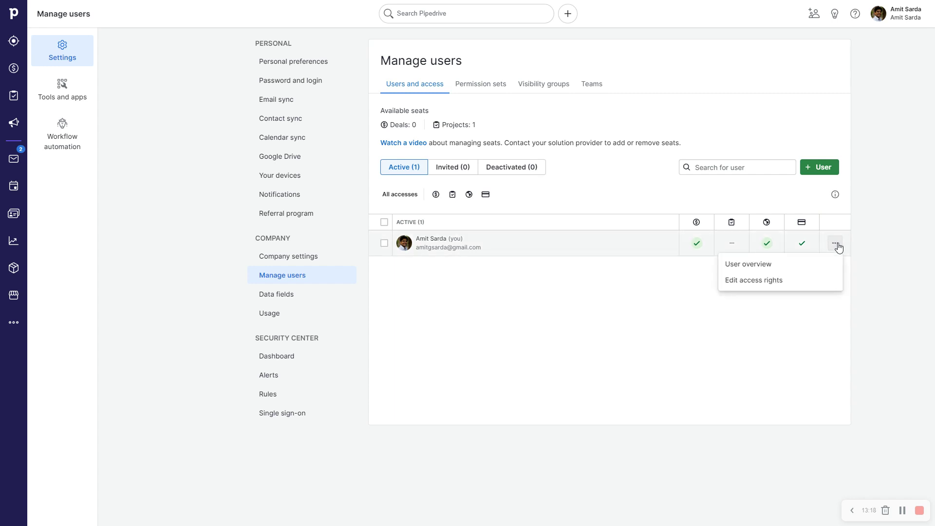
pyautogui.click(756, 281)
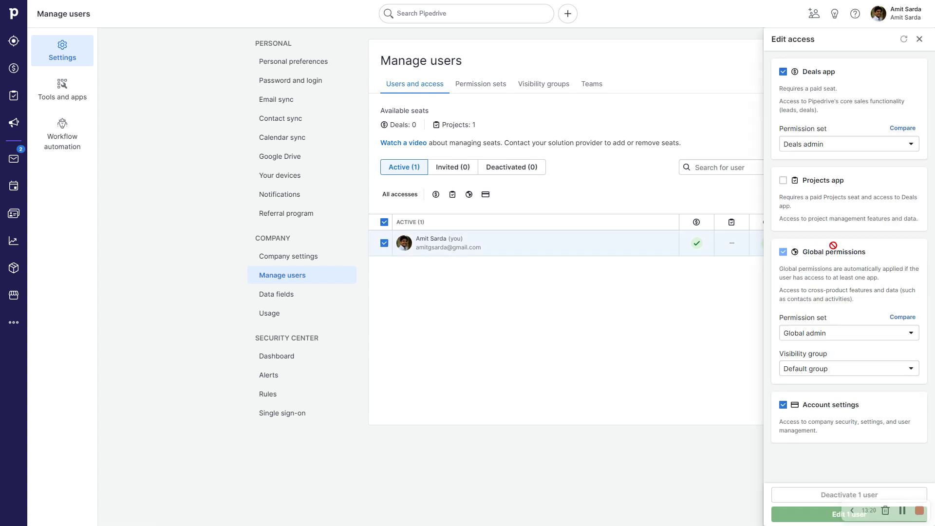
pyautogui.click(783, 181)
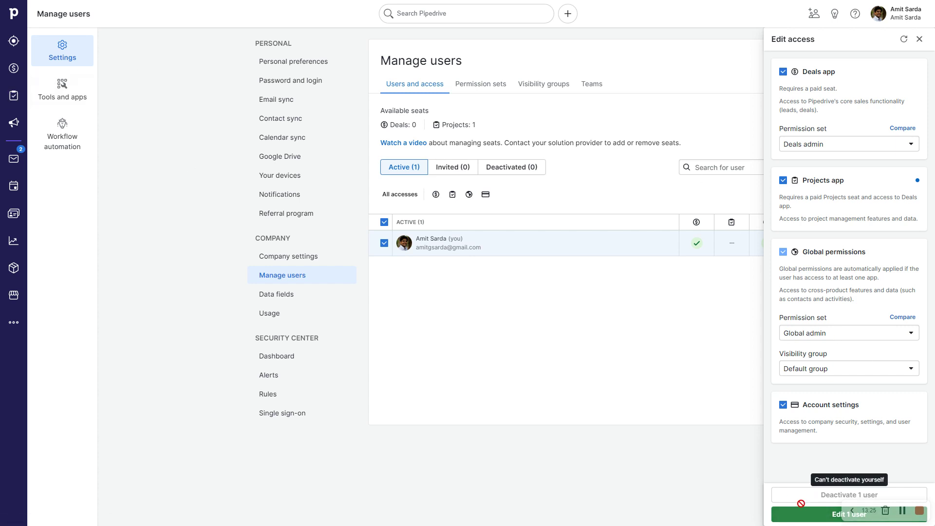
pyautogui.click(811, 517)
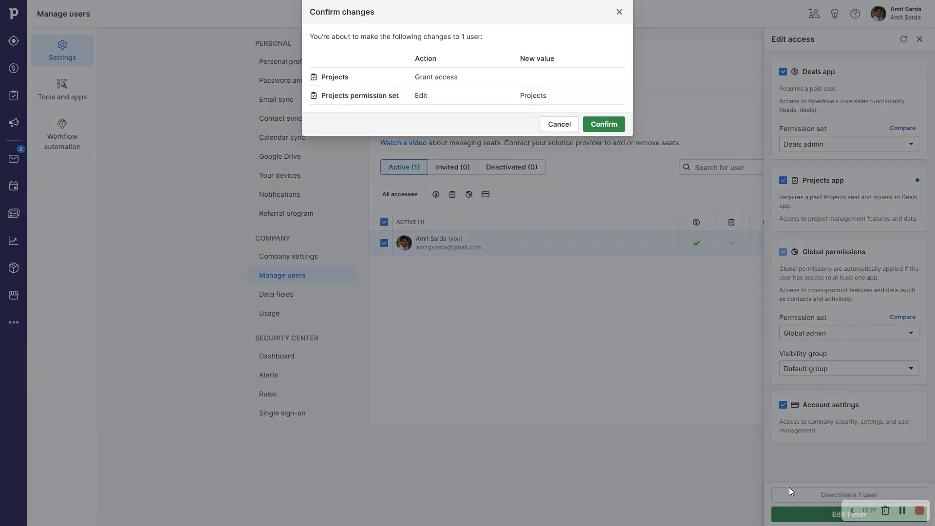
pyautogui.click(613, 127)
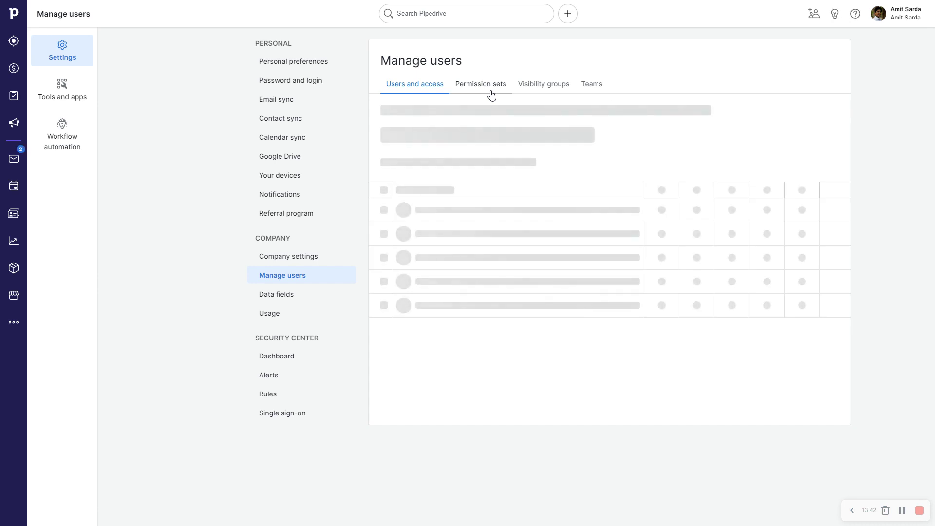
# - Review the permission sets for the Deals app, Projects app, global permissions and account settings in user management
pyautogui.click(491, 96)
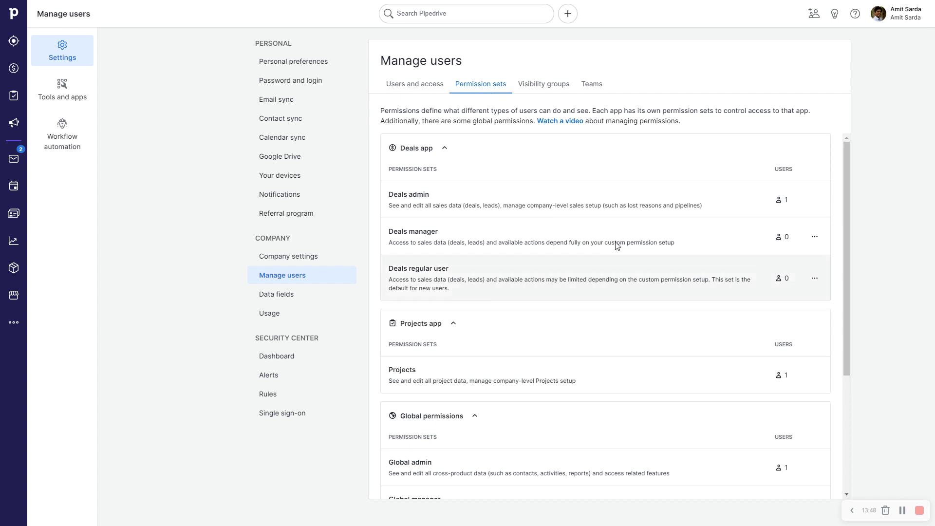
pyautogui.scroll(-1, 601, 310)
pyautogui.scroll(-2, 601, 310)
pyautogui.scroll(2, 602, 292)
pyautogui.scroll(-3, 584, 317)
pyautogui.scroll(4, 584, 317)
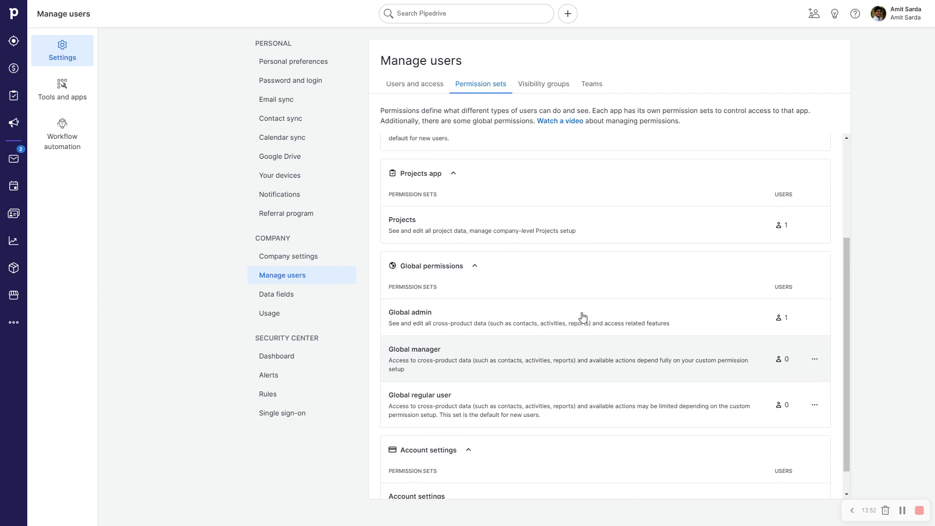
# - Set the Default group's visibility for leads and deals to All users, applying it to existing items as well
pyautogui.click(524, 86)
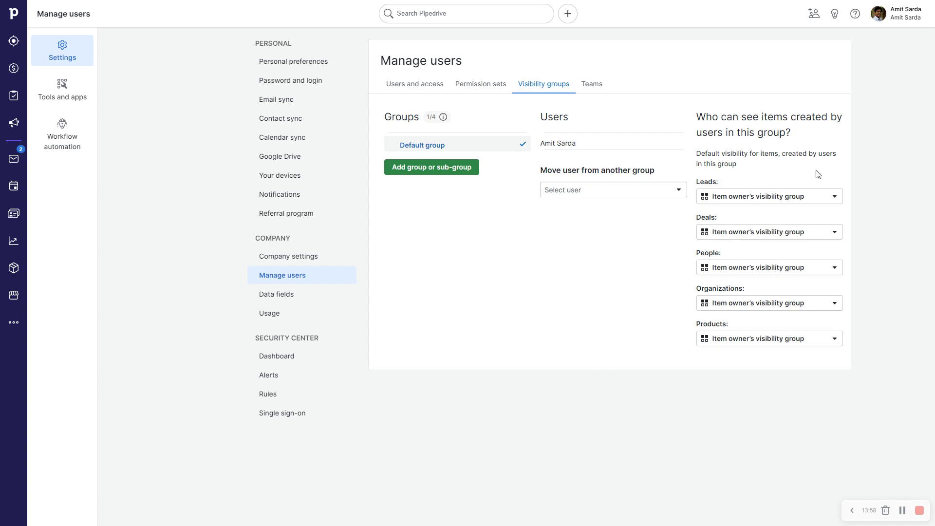
pyautogui.click(786, 197)
pyautogui.click(754, 350)
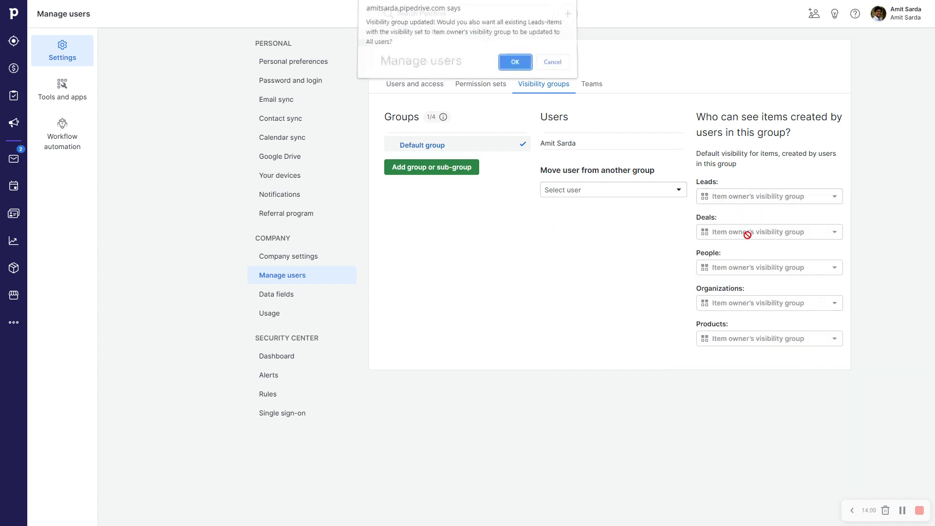
pyautogui.click(515, 62)
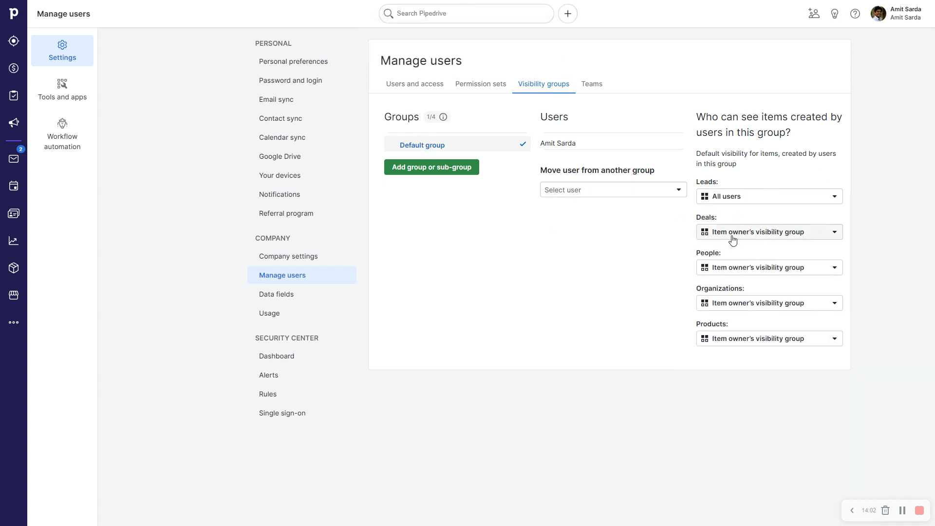
pyautogui.click(733, 240)
pyautogui.click(732, 386)
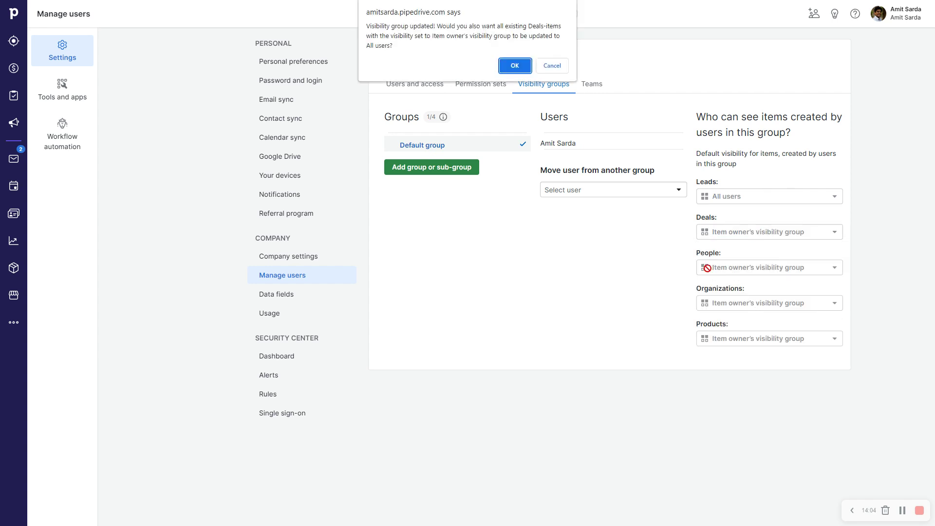
pyautogui.click(509, 72)
# - Set the Default group's visibility for people, products and organizations to All users, including existing items
pyautogui.click(762, 270)
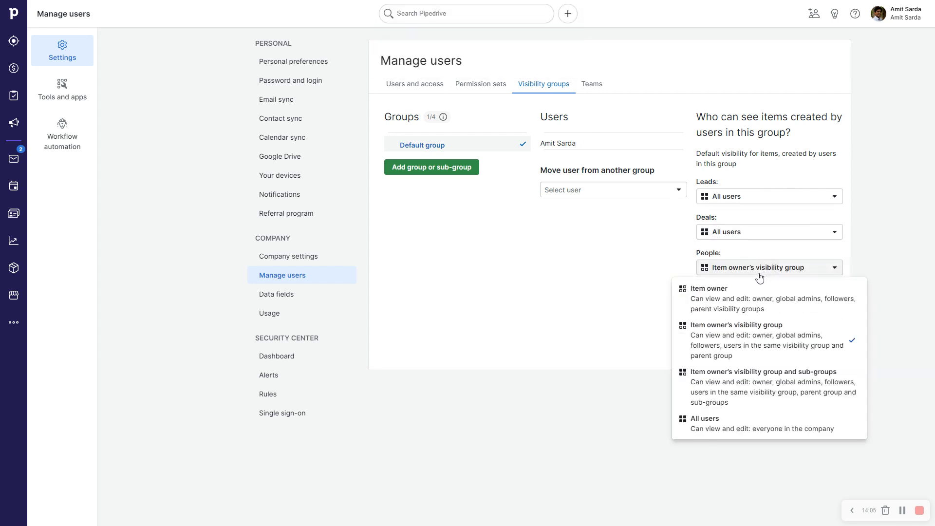
pyautogui.click(708, 433)
pyautogui.click(515, 64)
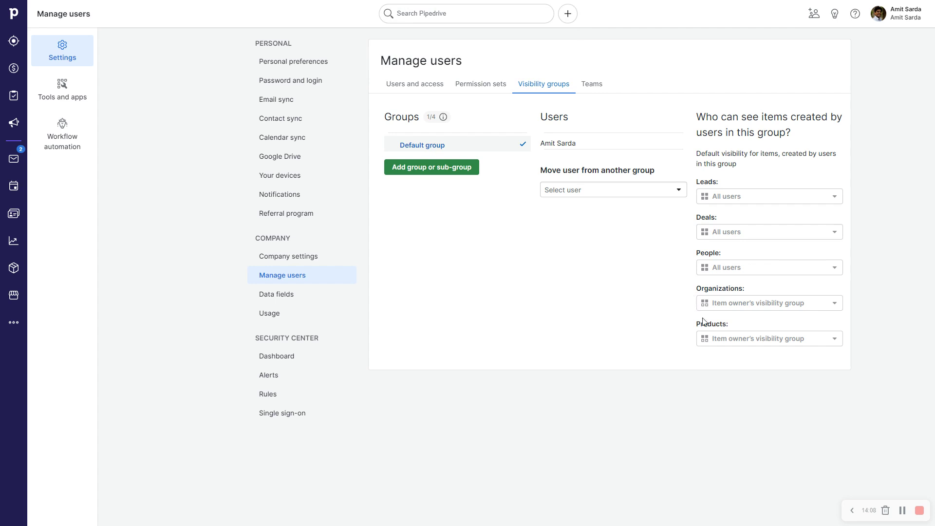
pyautogui.click(768, 338)
pyautogui.click(716, 490)
pyautogui.click(512, 64)
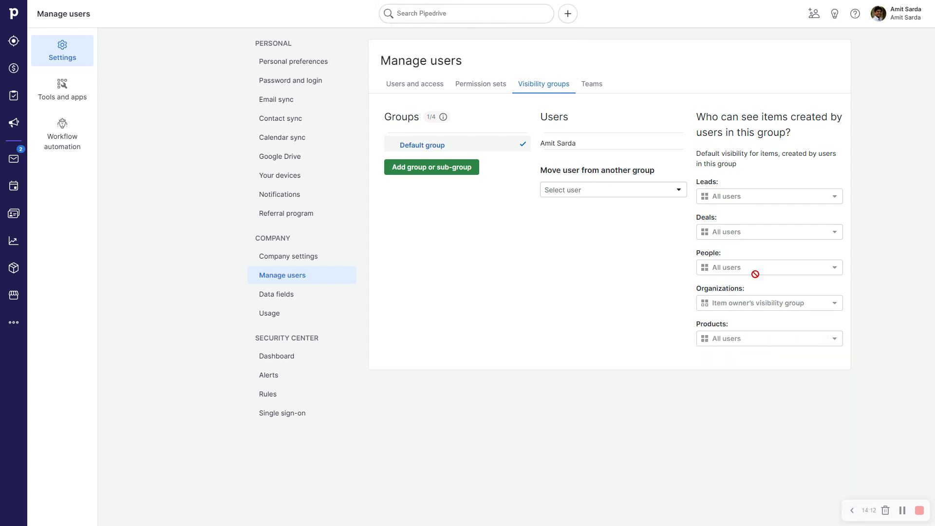
pyautogui.click(740, 304)
pyautogui.click(725, 465)
pyautogui.click(515, 65)
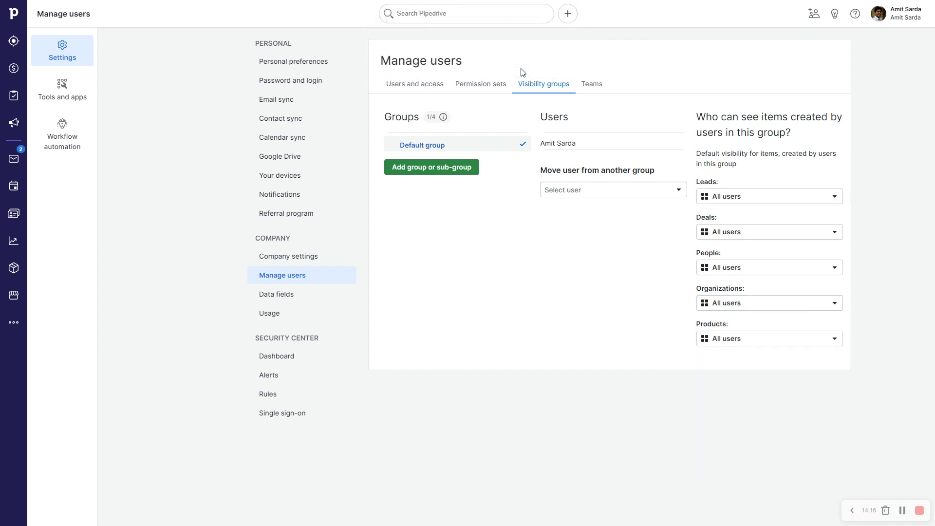
# - Check the Teams section of user management and review the default lead/deal data fields
pyautogui.click(598, 92)
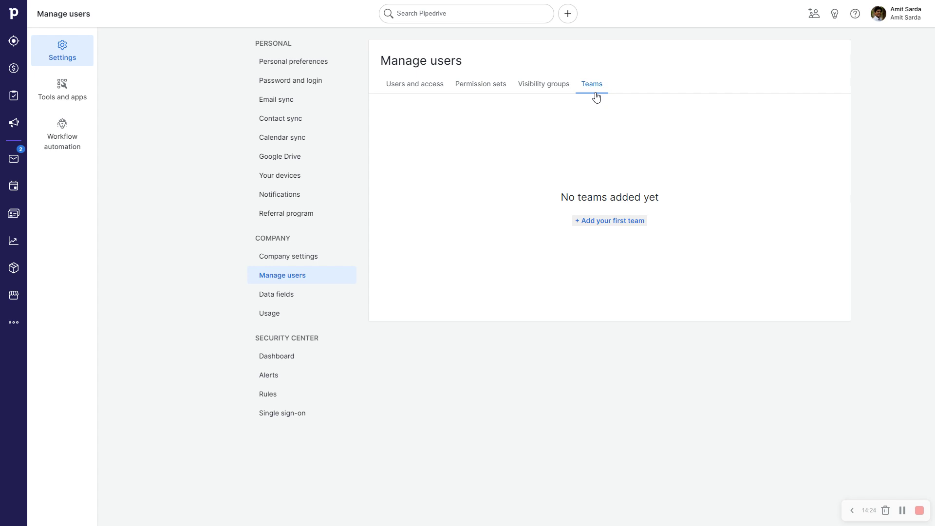
pyautogui.click(286, 300)
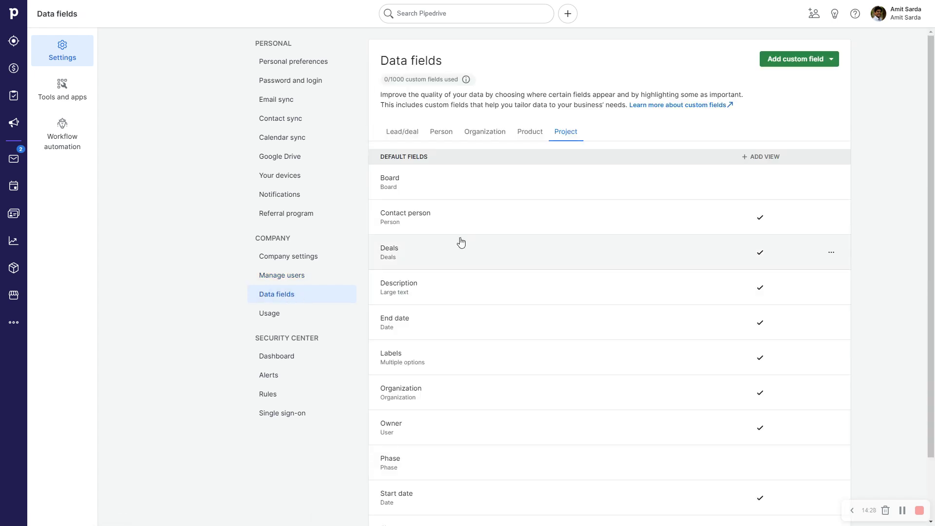
pyautogui.click(408, 133)
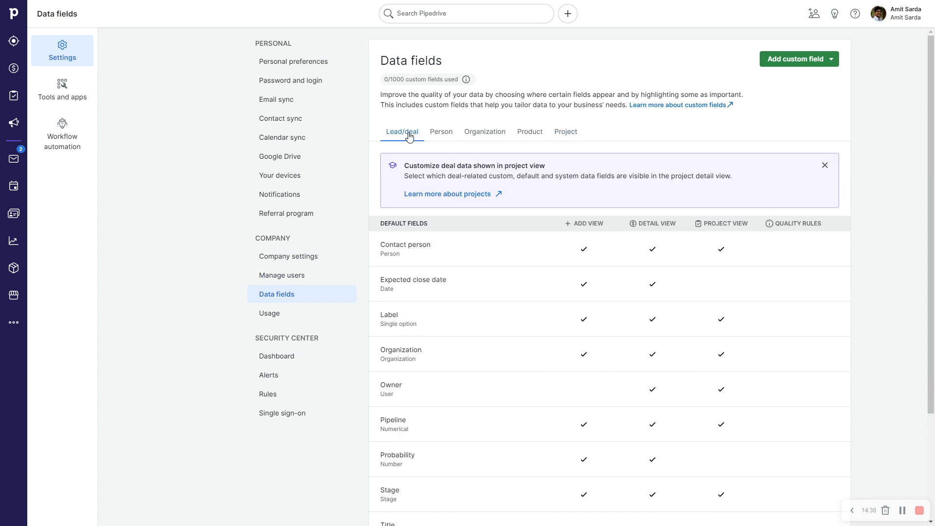
pyautogui.scroll(-3, 712, 283)
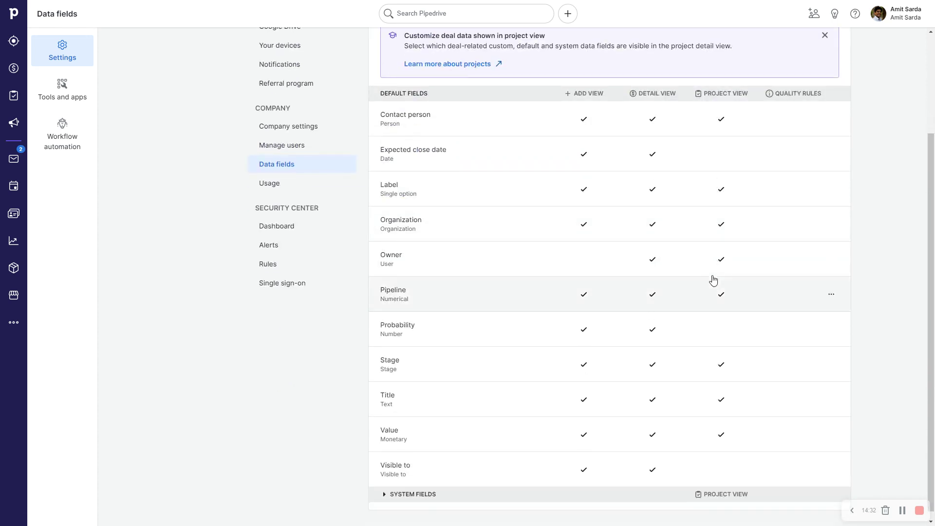
pyautogui.scroll(3, 516, 288)
pyautogui.scroll(-3, 472, 272)
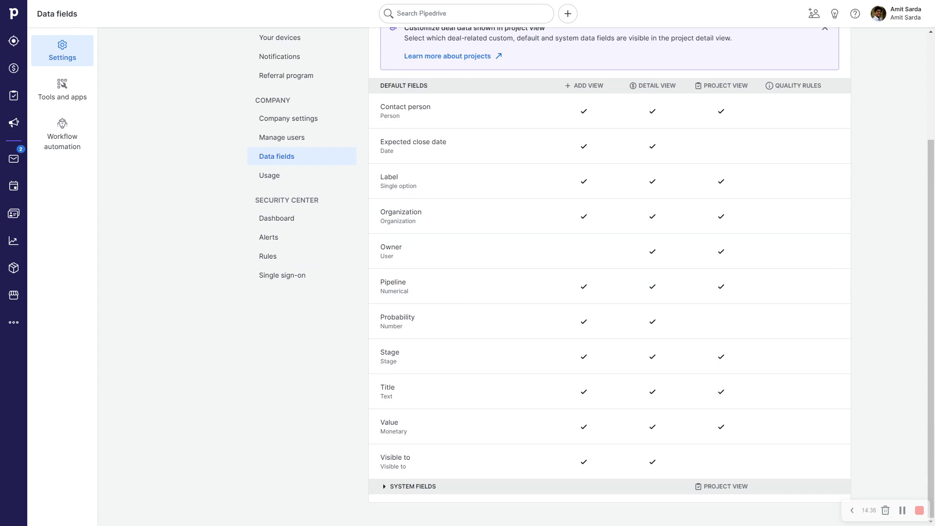
pyautogui.scroll(3, 565, 332)
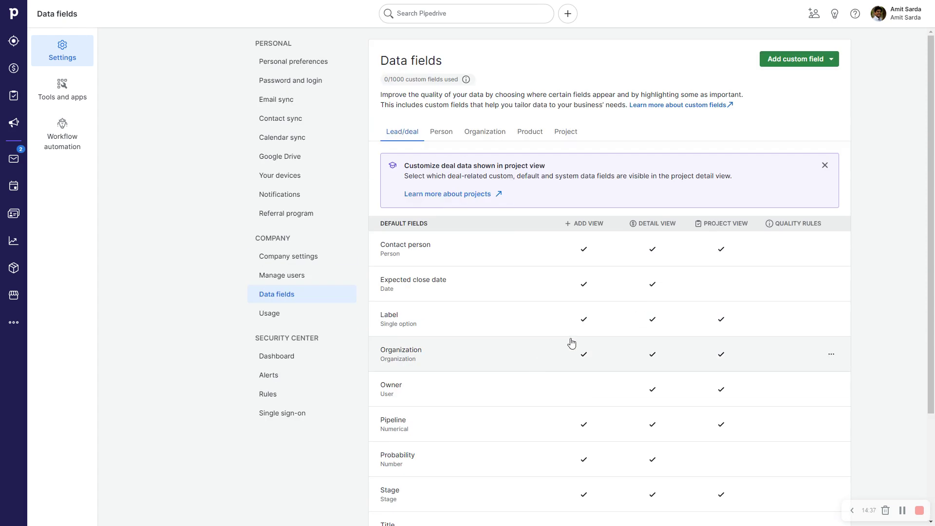
# - Start a custom lead/deal field named "Source" with the Single option field type
pyautogui.click(792, 60)
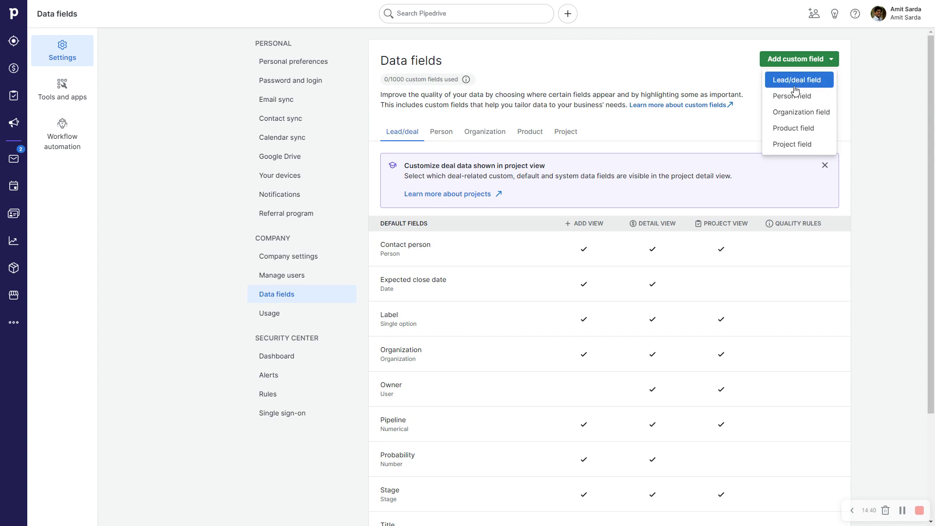
pyautogui.click(795, 87)
pyautogui.click(363, 94)
pyautogui.write('Source')
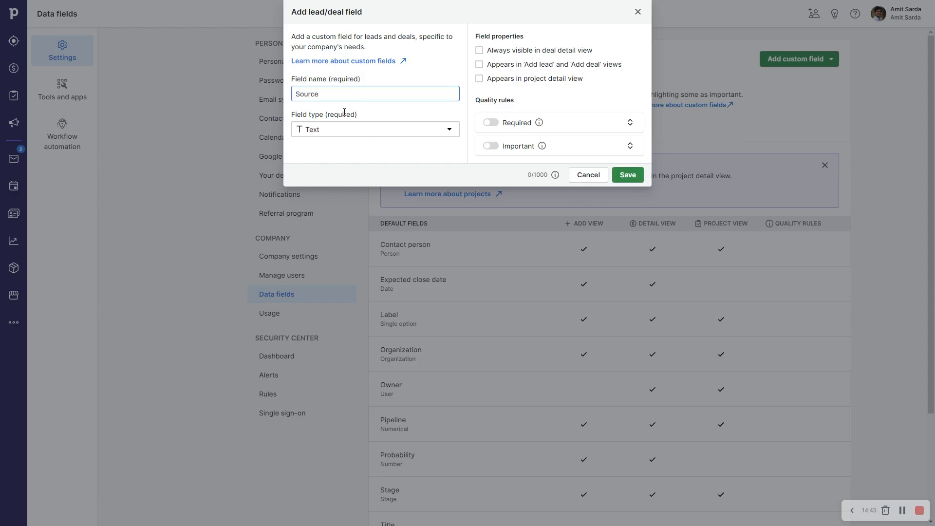
pyautogui.click(346, 129)
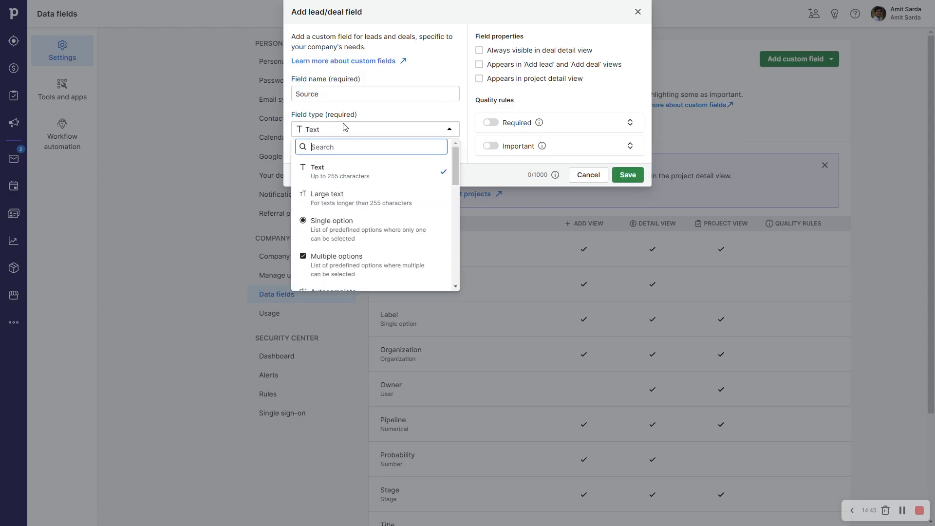
pyautogui.click(375, 238)
pyautogui.click(364, 185)
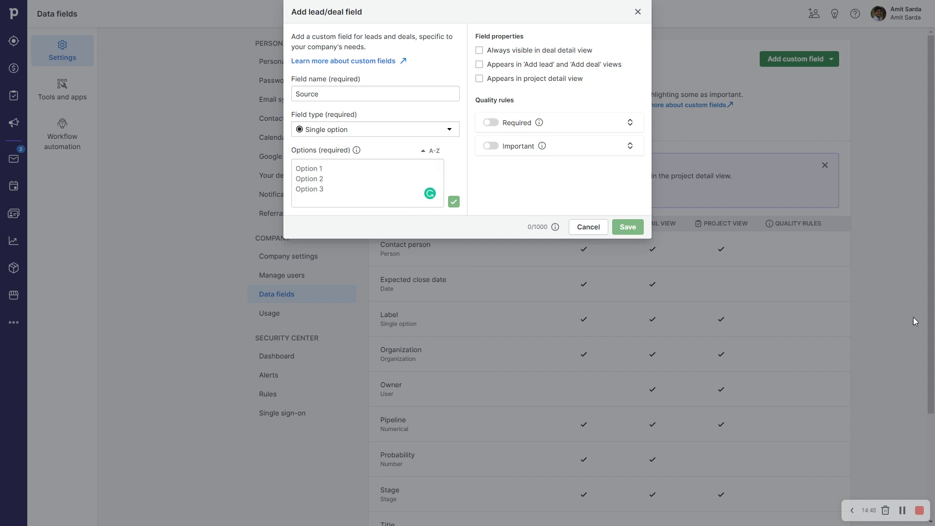
# - Add Expert Listing, Referral, SEO, Community, Social Media, Platforms and Repeat as Source options without leading dashes, and sort them alphabetically
pyautogui.click(394, 173)
pyautogui.hotkey('ctrl', 'v')
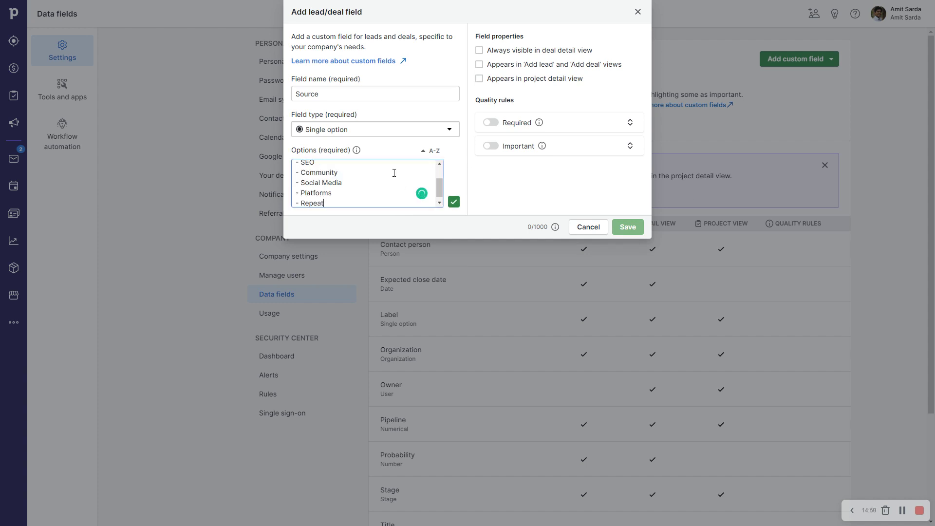
pyautogui.hotkey('shift', 'End')
pyautogui.press('Left')
pyautogui.hotkey('shift', 'Home')
pyautogui.press('BackSpace')
pyautogui.press('BackSpace')
pyautogui.press('BackSpace')
pyautogui.press('Up')
pyautogui.press('BackSpace')
pyautogui.press('Up')
pyautogui.hotkey('shift', 'Right')
pyautogui.hotkey('shift', 'Right')
pyautogui.press('BackSpace')
pyautogui.press('Up')
pyautogui.press('BackSpace')
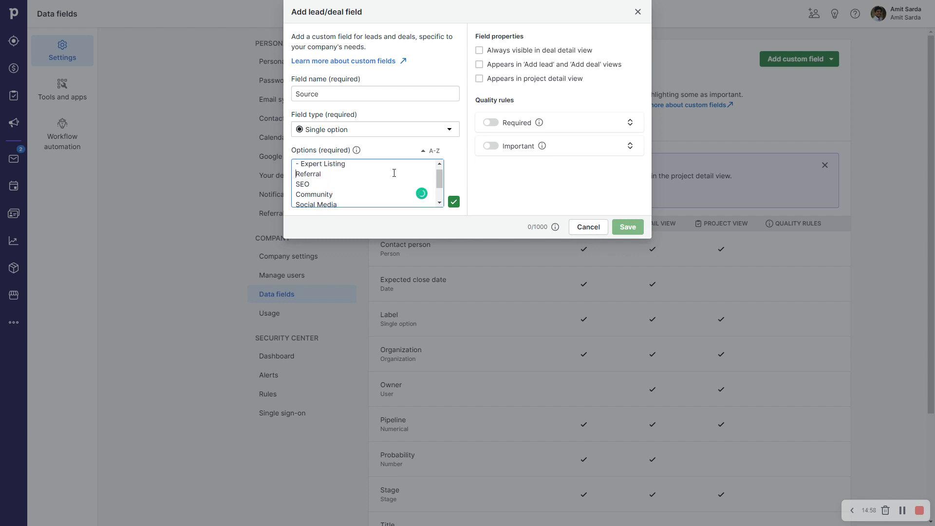
pyautogui.press('BackSpace')
pyautogui.click(454, 201)
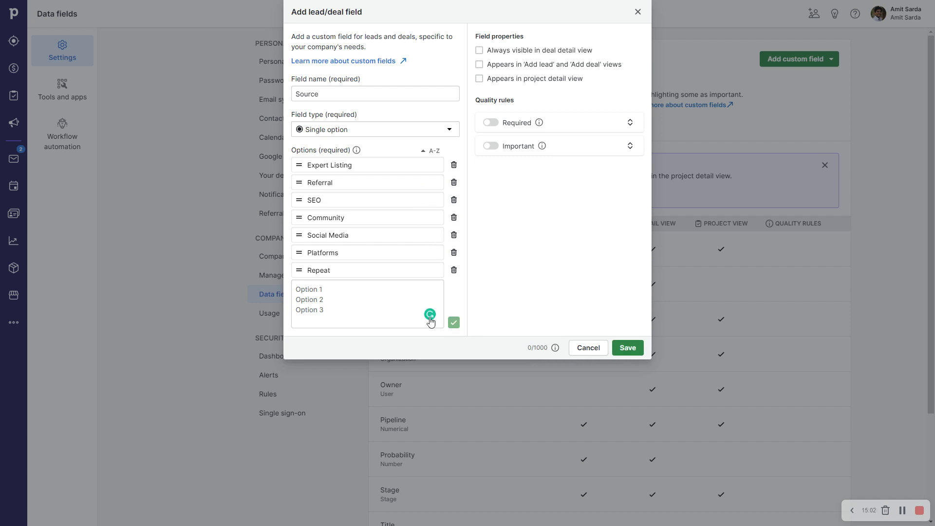
pyautogui.click(435, 155)
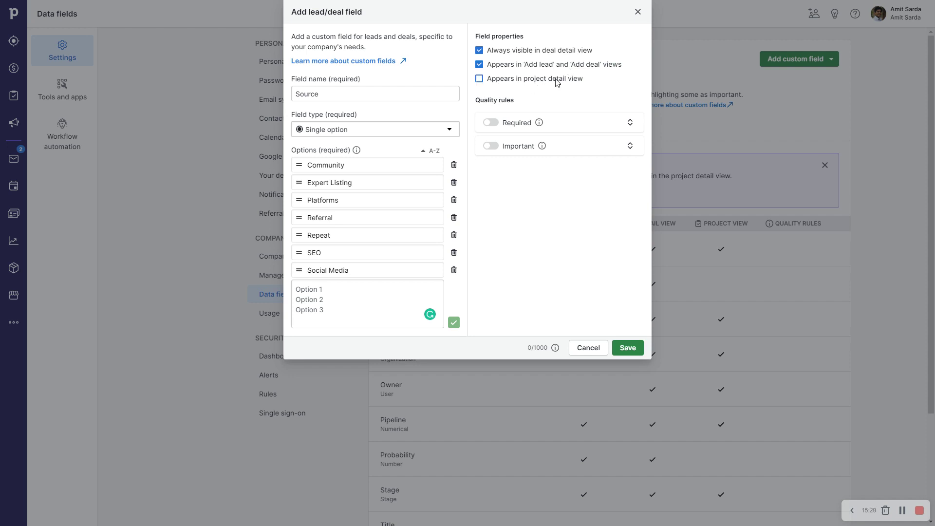
# - Show Source in the deal detail and add lead/deal views, require it for all pipelines and stages, and save the field
pyautogui.click(491, 123)
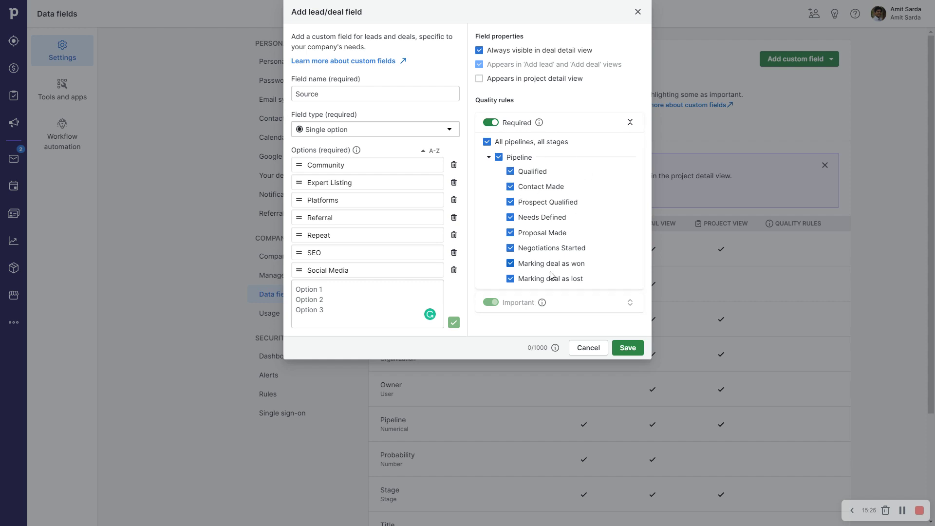
pyautogui.click(627, 348)
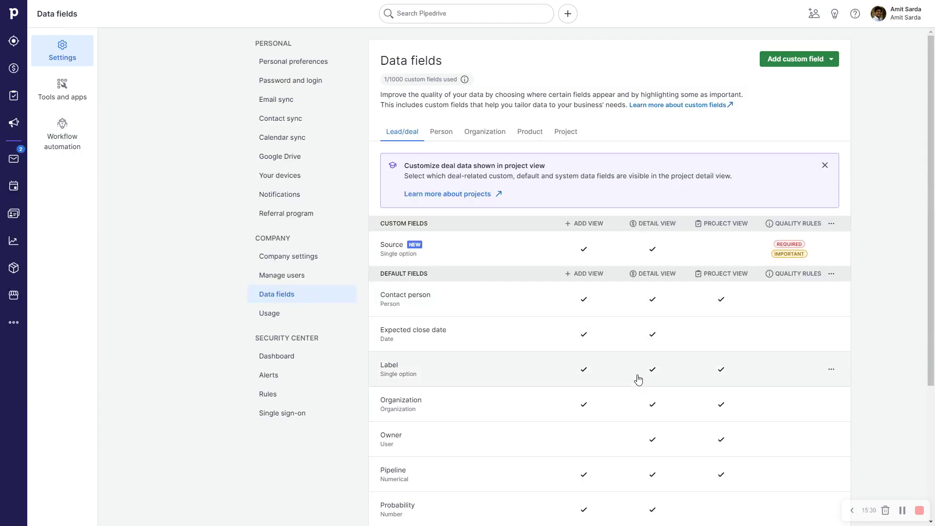
pyautogui.scroll(-1, 756, 360)
pyautogui.scroll(-2, 756, 360)
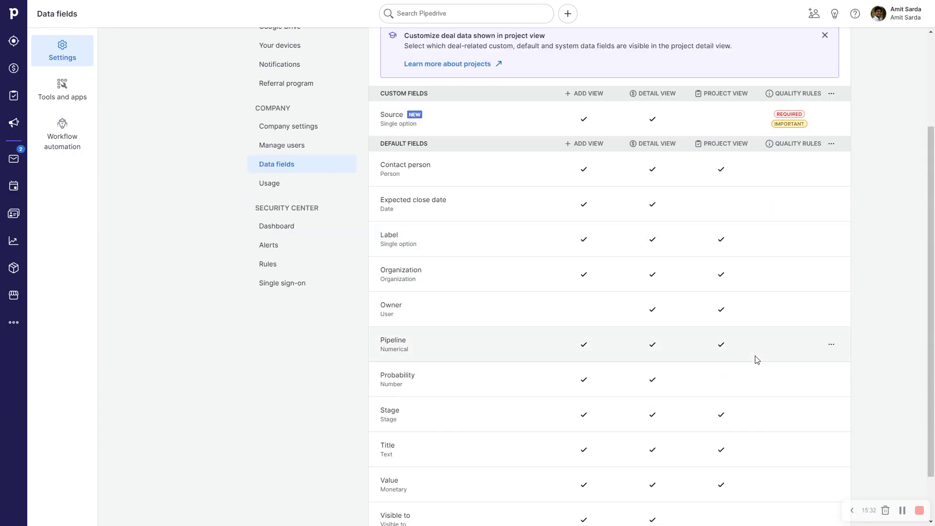
pyautogui.click(783, 203)
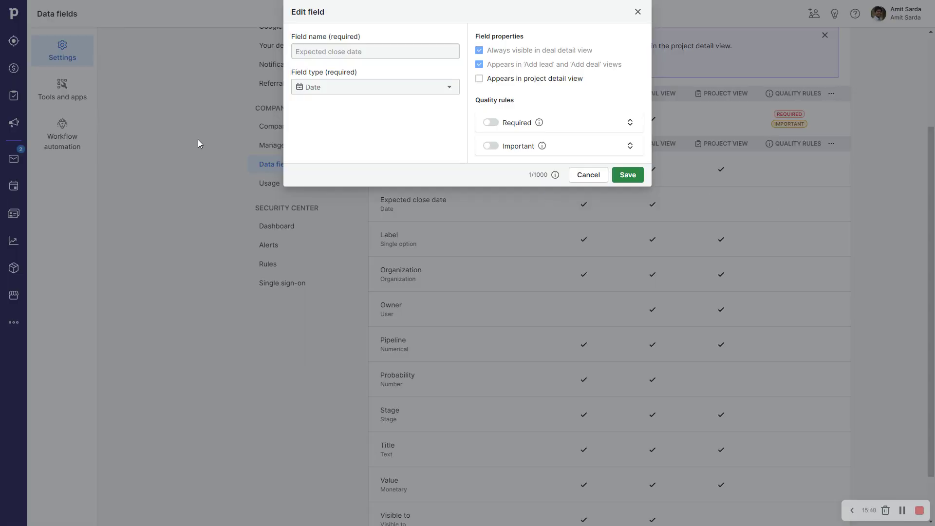
pyautogui.click(491, 122)
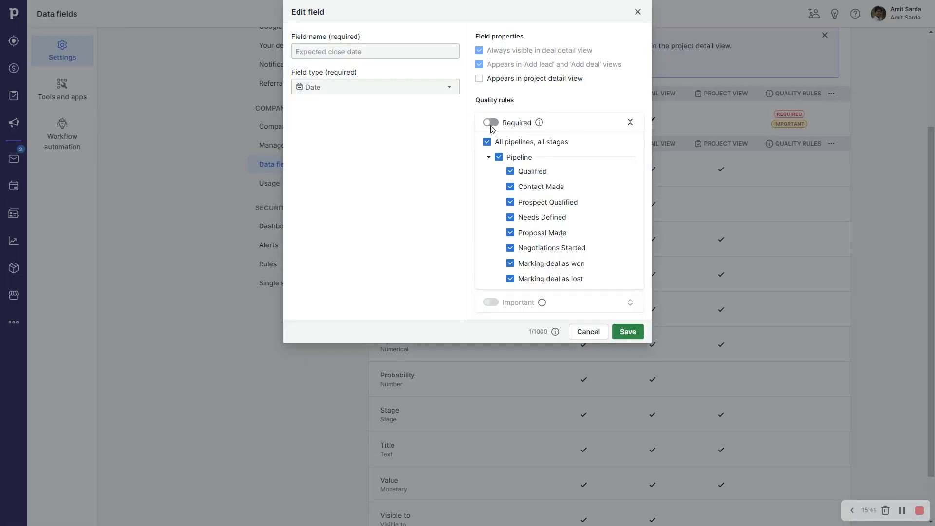
pyautogui.click(498, 157)
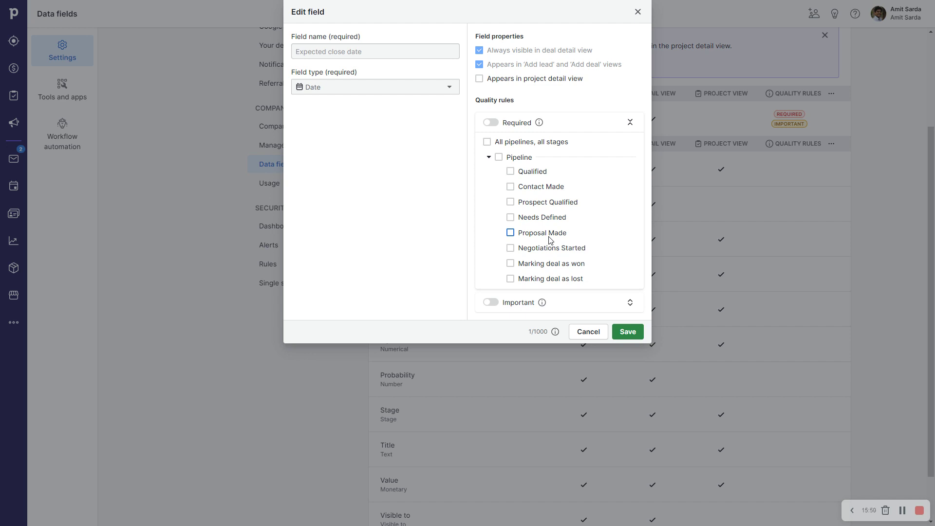
pyautogui.click(588, 332)
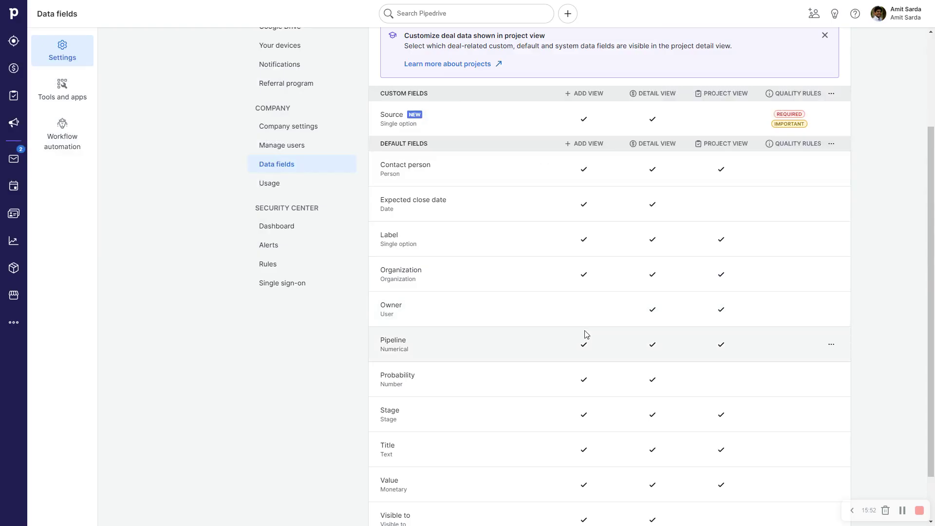
# - Try requiring the Expected close date field only for Negotiations Started and Marking deal as won, without saving the change
pyautogui.click(785, 205)
pyautogui.click(491, 122)
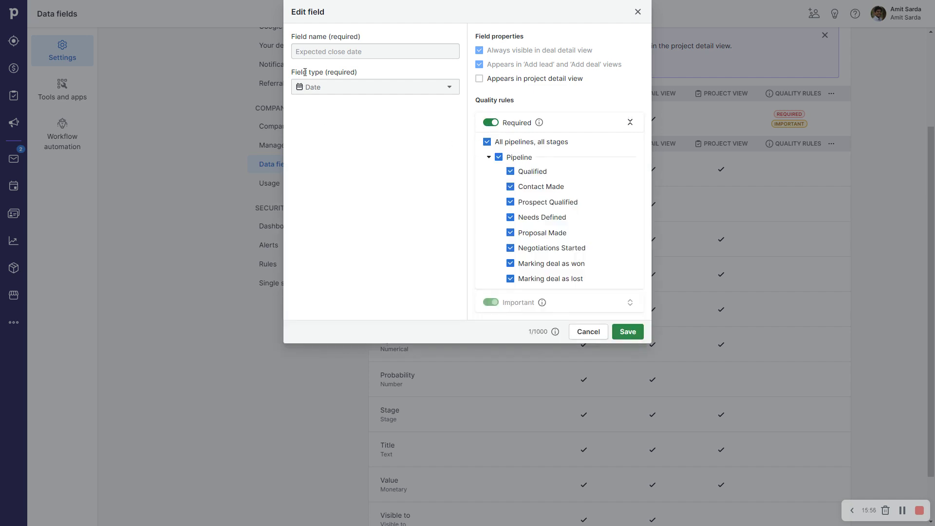
pyautogui.click(499, 161)
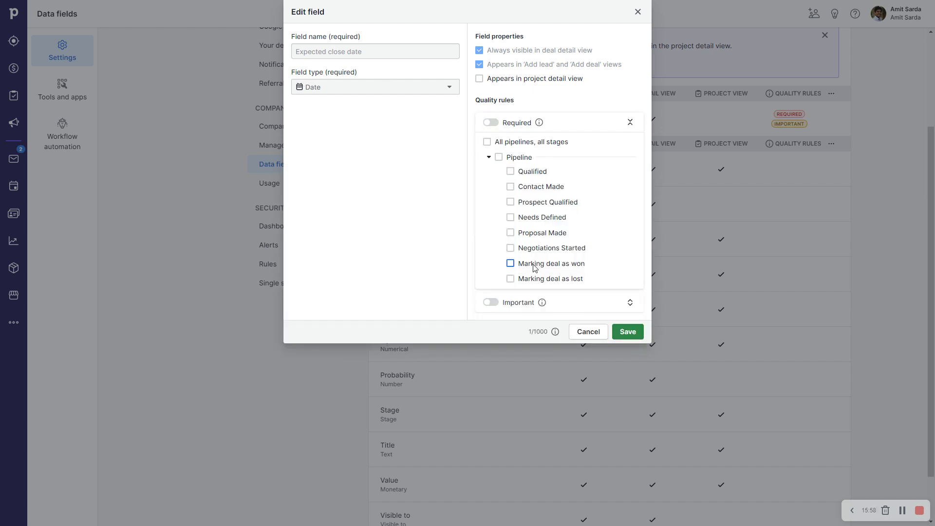
pyautogui.click(511, 248)
pyautogui.click(510, 263)
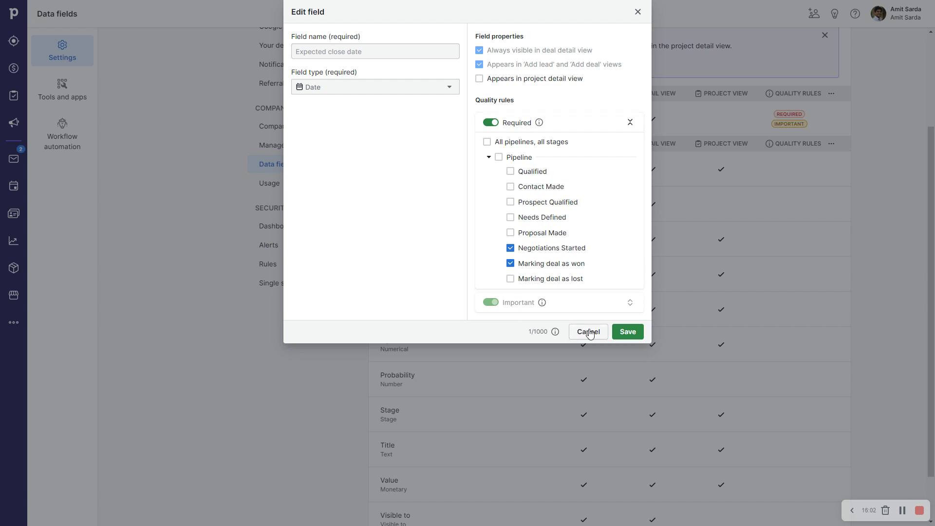
pyautogui.click(584, 333)
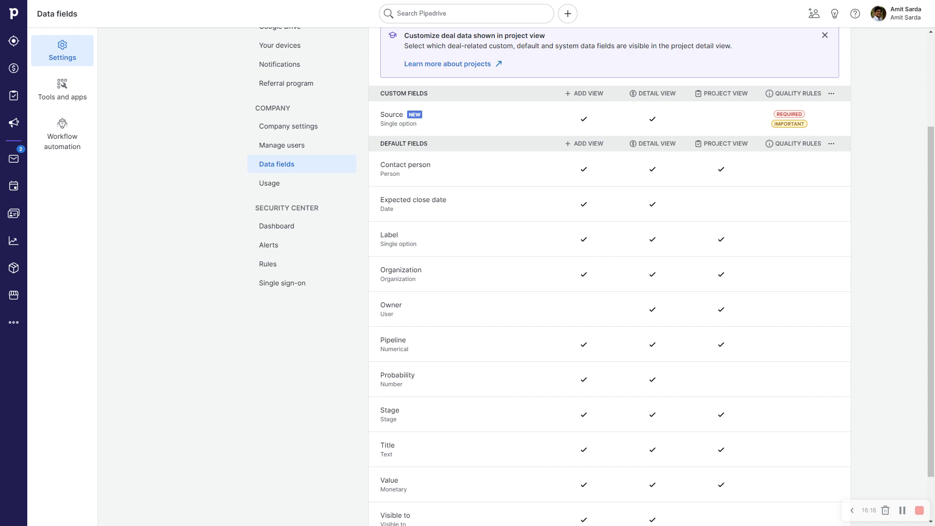
# - Examine the default calling app choices in the Phone calls settings
pyautogui.scroll(3, 693, 309)
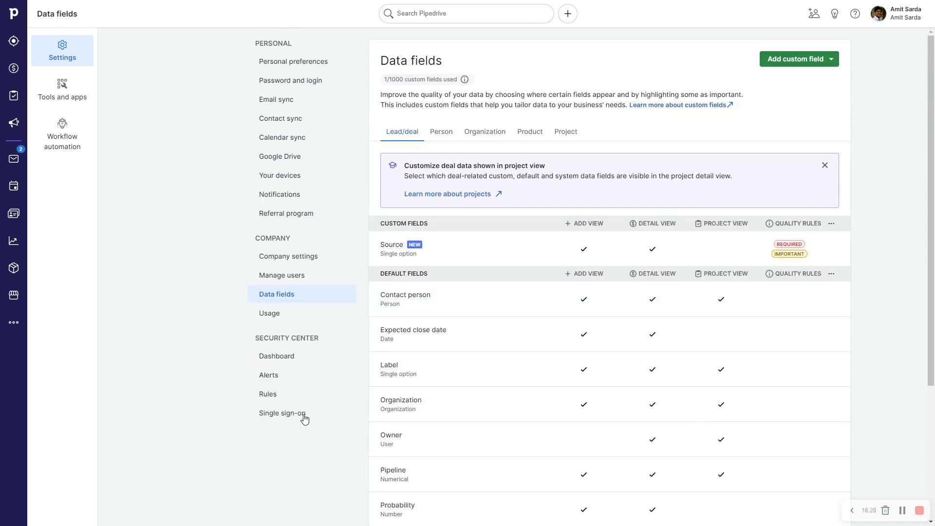
pyautogui.click(93, 85)
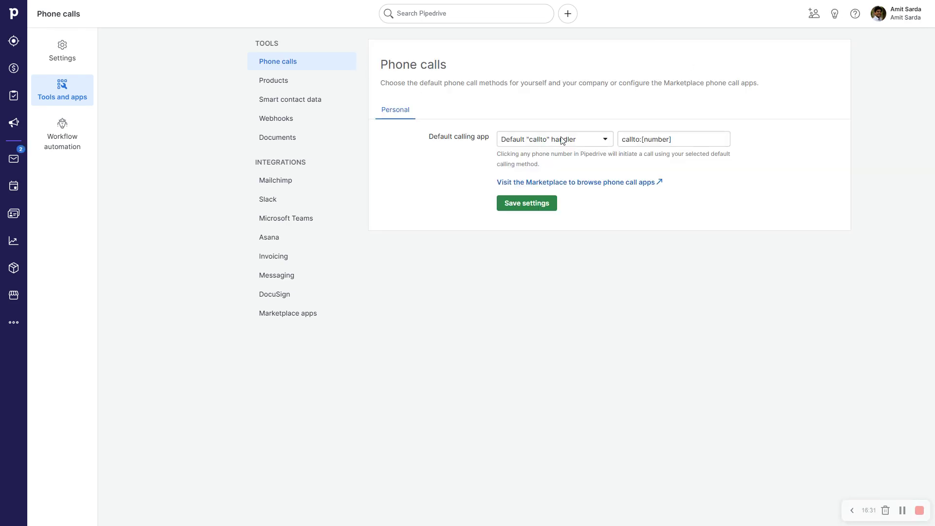
pyautogui.click(589, 141)
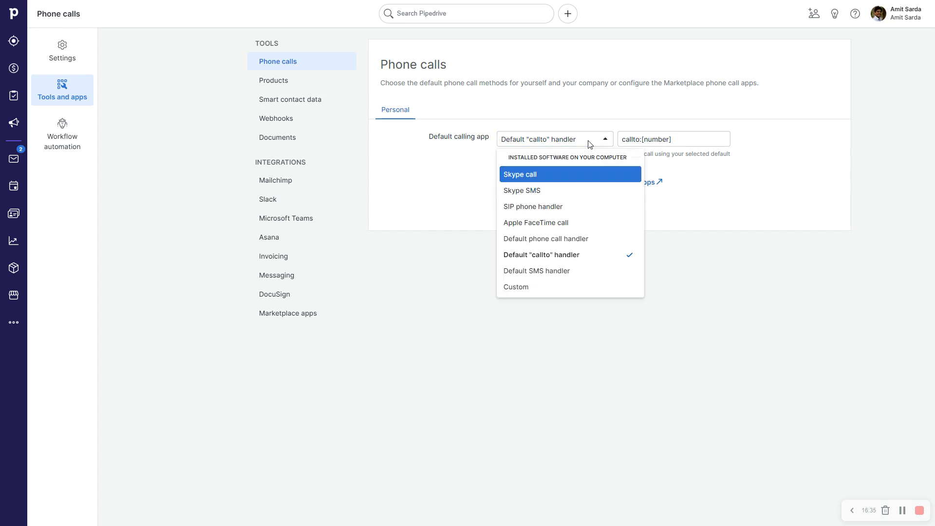
pyautogui.click(590, 144)
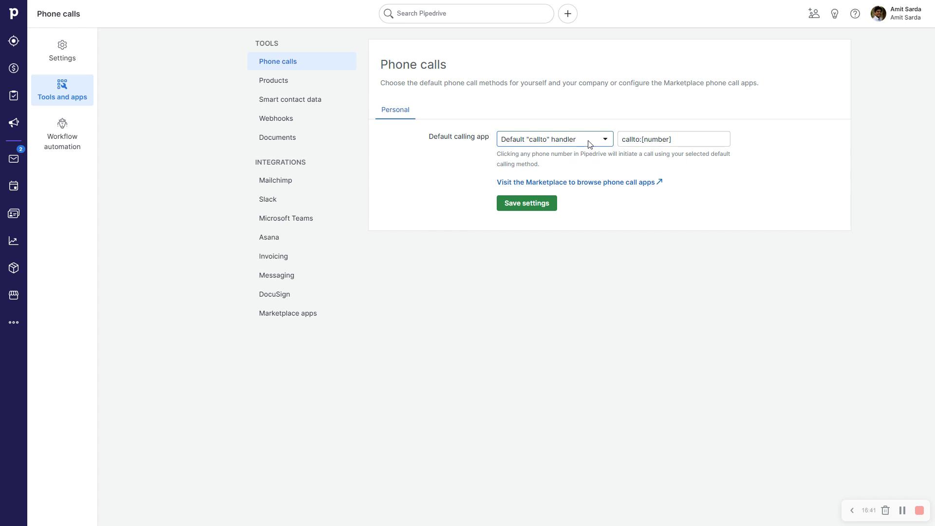
# - Check the Products tool page and enable Smart Contact Data
pyautogui.click(299, 87)
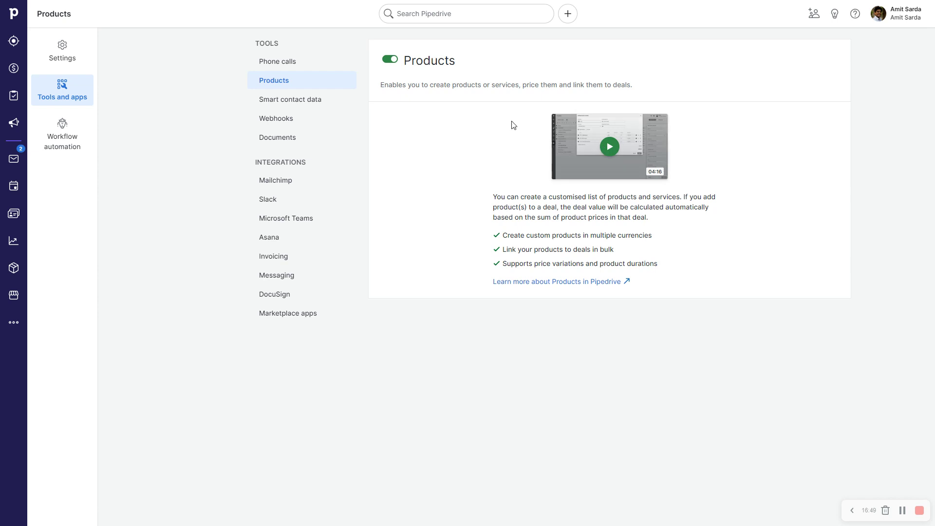
pyautogui.click(300, 104)
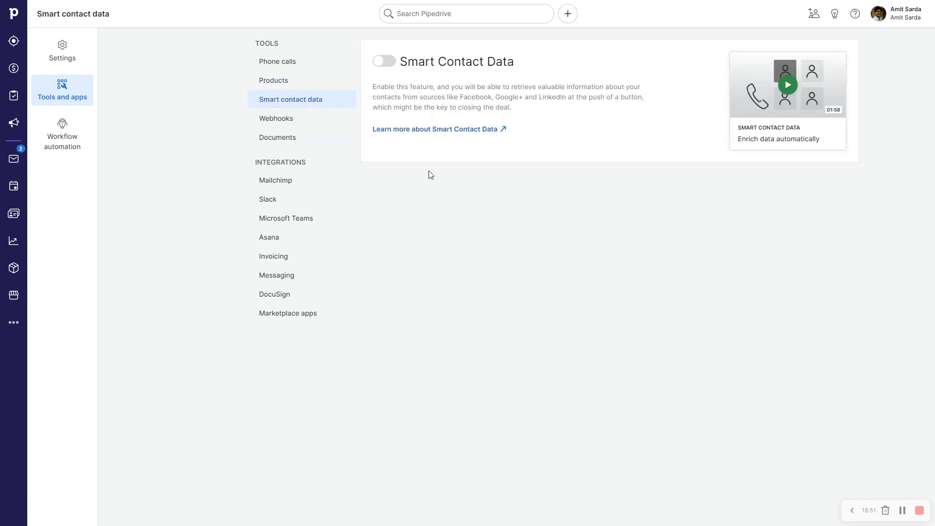
pyautogui.click(387, 62)
# - Enable clearing of unpopulated fields in the Smart Docs company settings and save the change
pyautogui.click(281, 139)
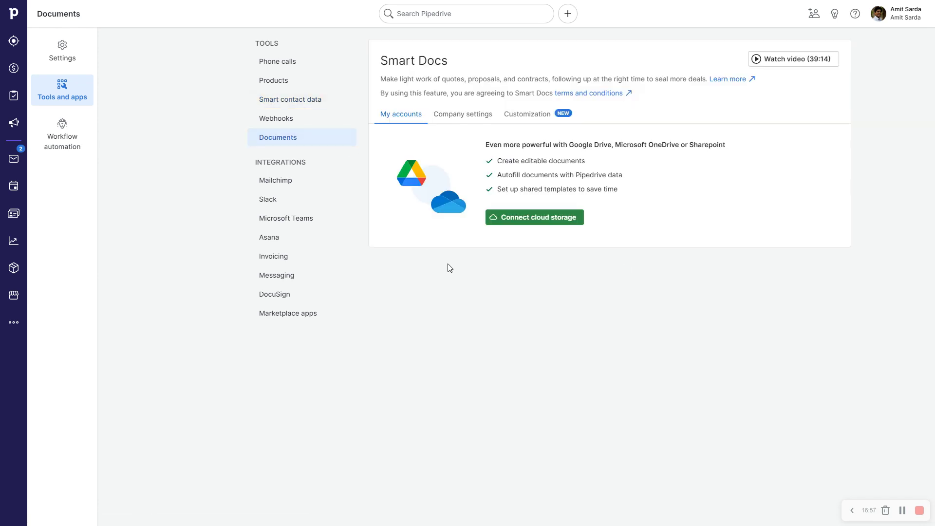
pyautogui.click(474, 121)
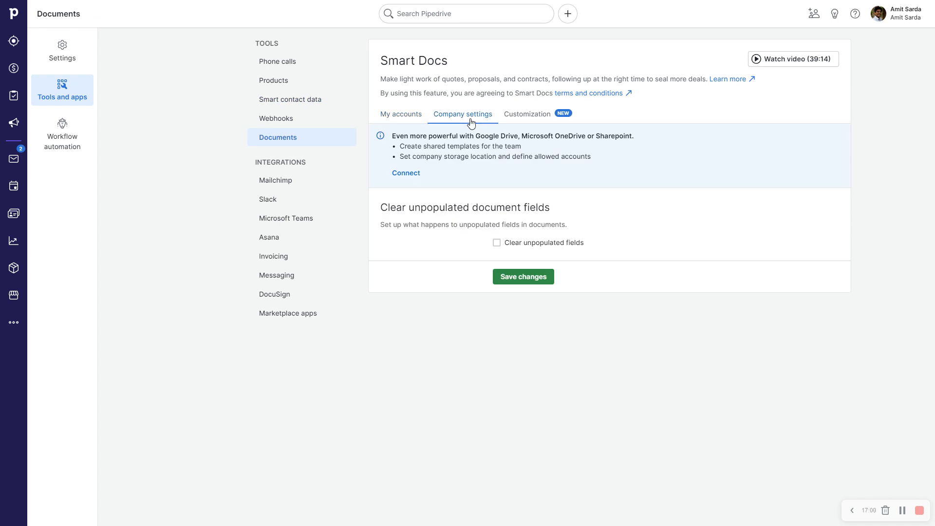
pyautogui.click(497, 242)
pyautogui.click(515, 276)
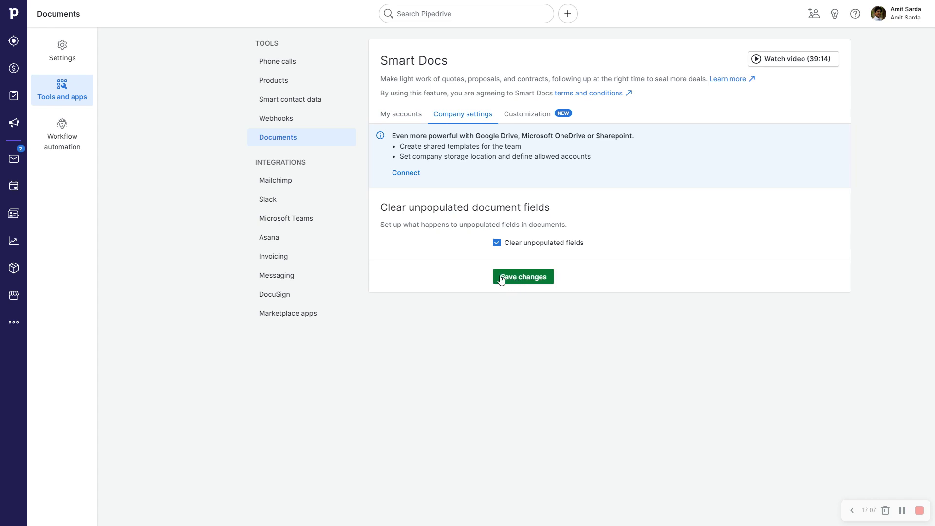
# - Enable the signer authentication code and remove the Pipedrive logo in the Smart Docs customization, and save the settings
pyautogui.click(527, 116)
pyautogui.scroll(-1, 541, 434)
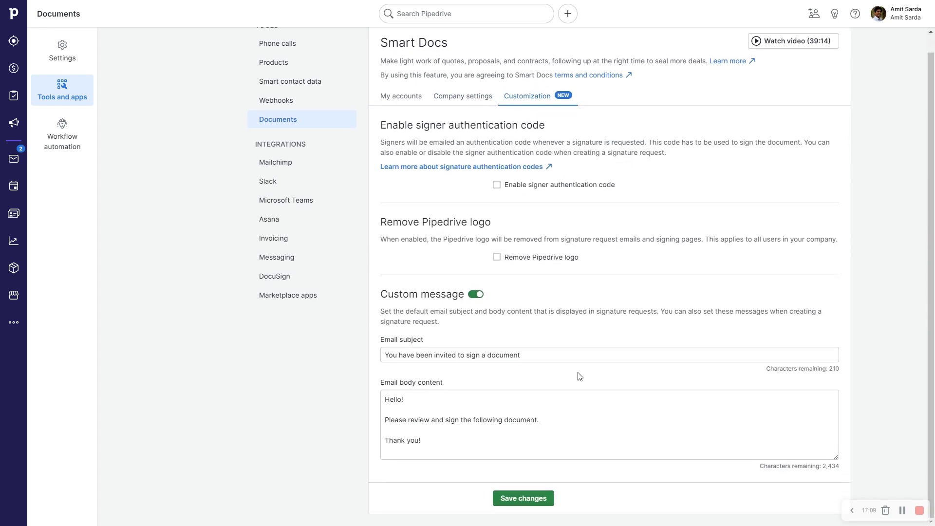
pyautogui.click(498, 258)
pyautogui.click(497, 185)
pyautogui.click(506, 354)
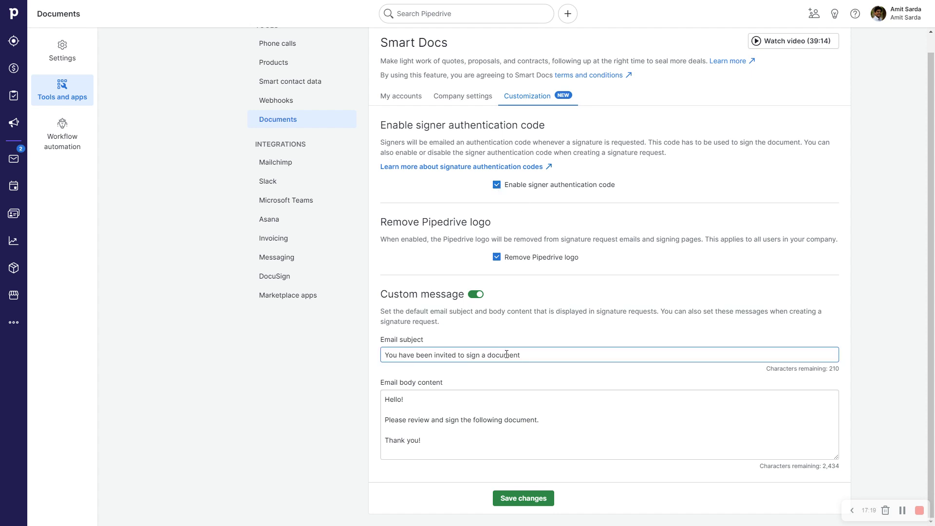
pyautogui.click(469, 413)
pyautogui.click(557, 352)
pyautogui.click(541, 497)
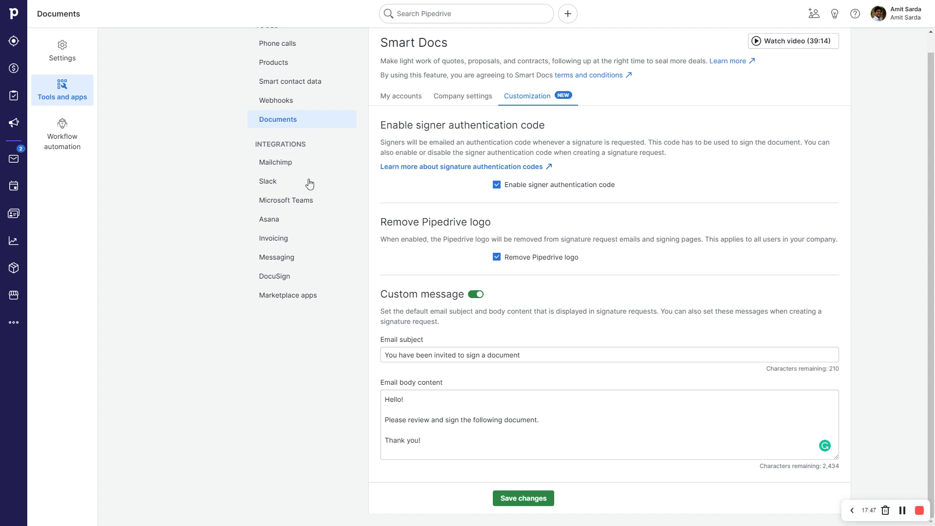
# - Examine the Slack, Messaging and Invoicing integration pages
pyautogui.click(282, 183)
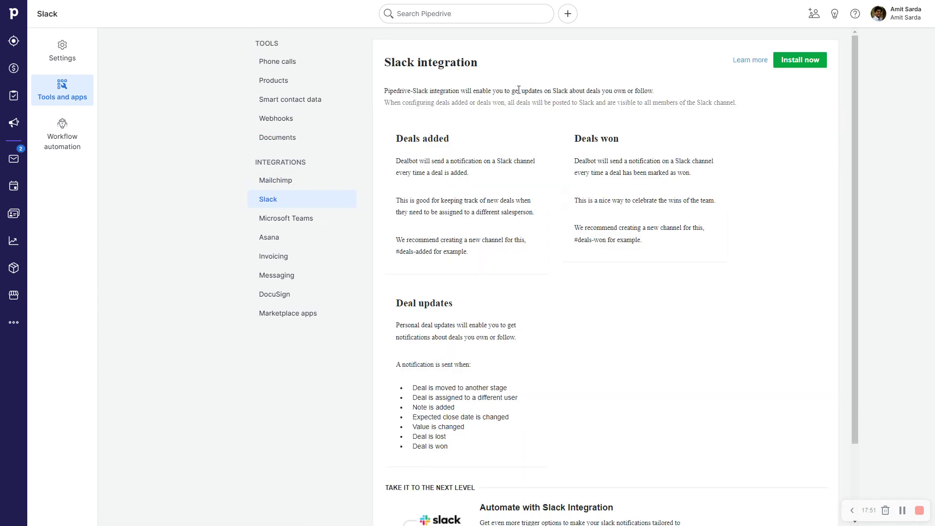
pyautogui.scroll(-2, 580, 275)
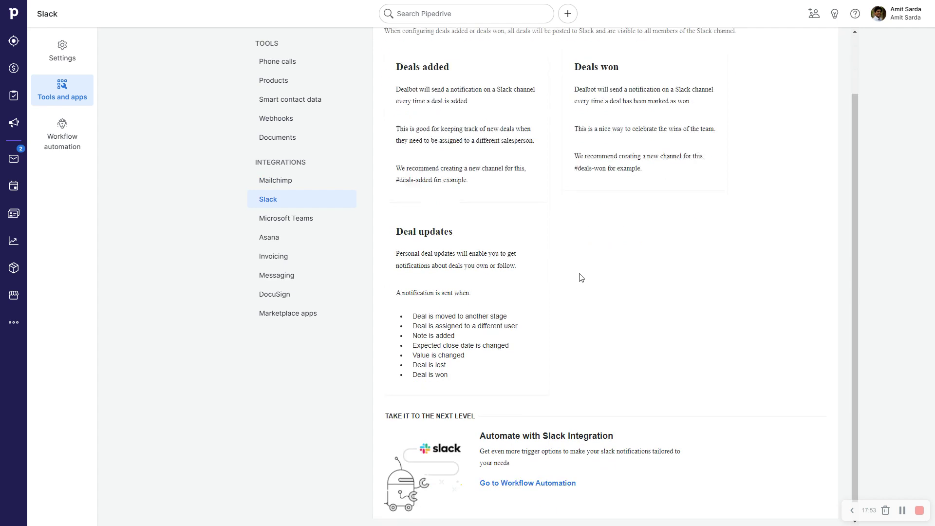
pyautogui.scroll(2, 438, 370)
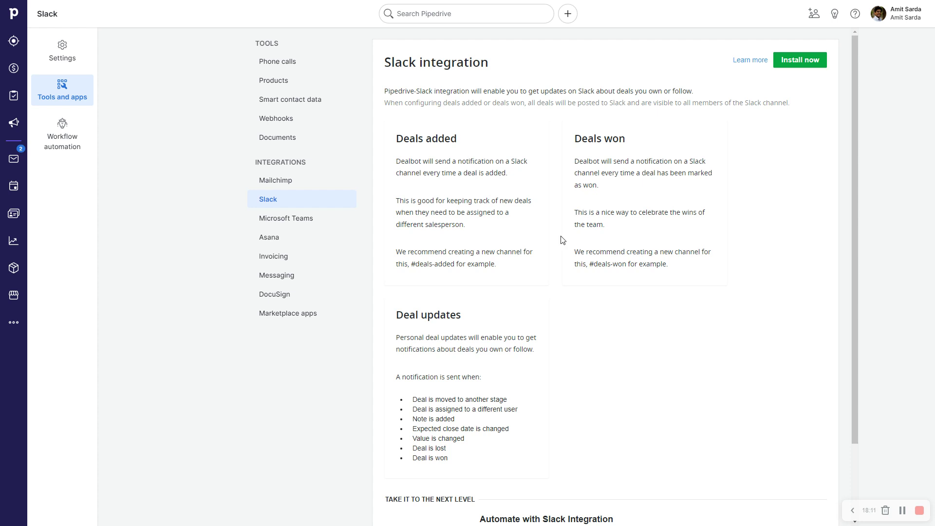
pyautogui.click(274, 276)
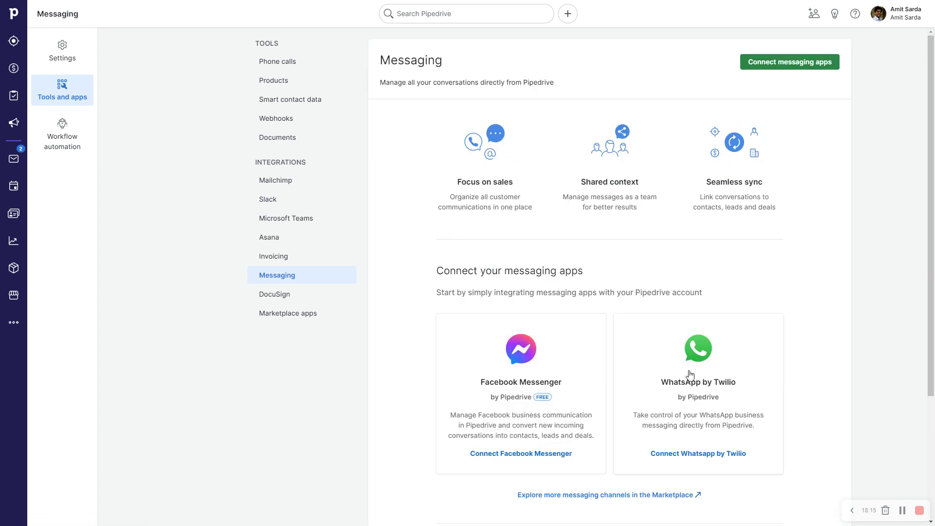
pyautogui.scroll(-2, 709, 359)
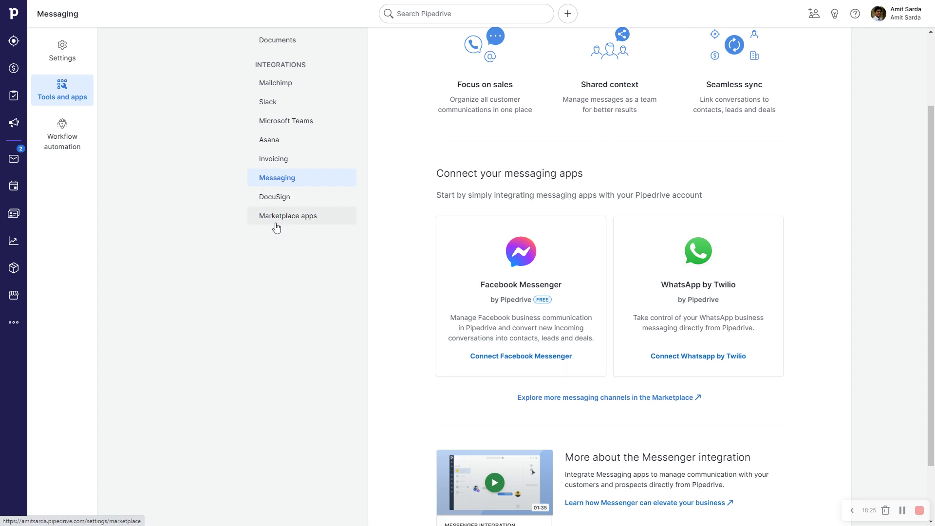
pyautogui.click(280, 158)
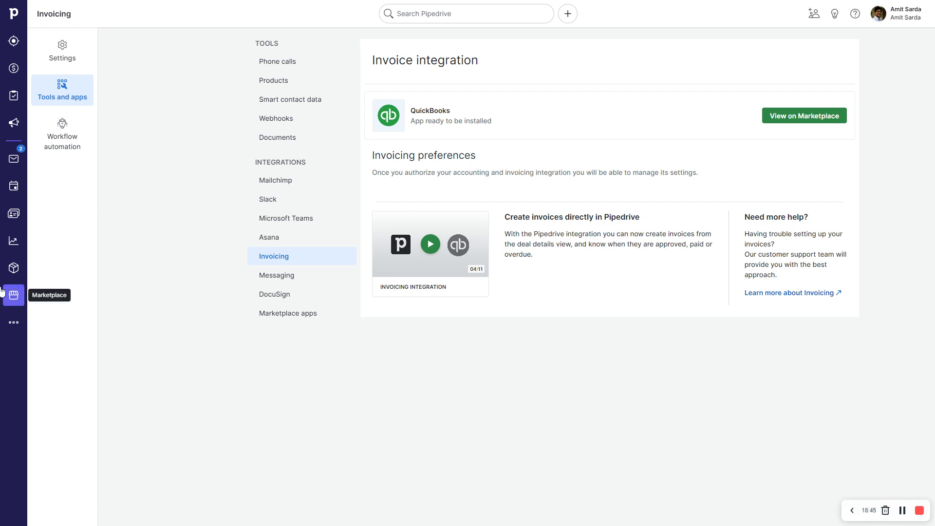
# - In the deals pipeline editor, rename the Qualified stage as Meeting Booked and set its probability to 20
pyautogui.click(14, 68)
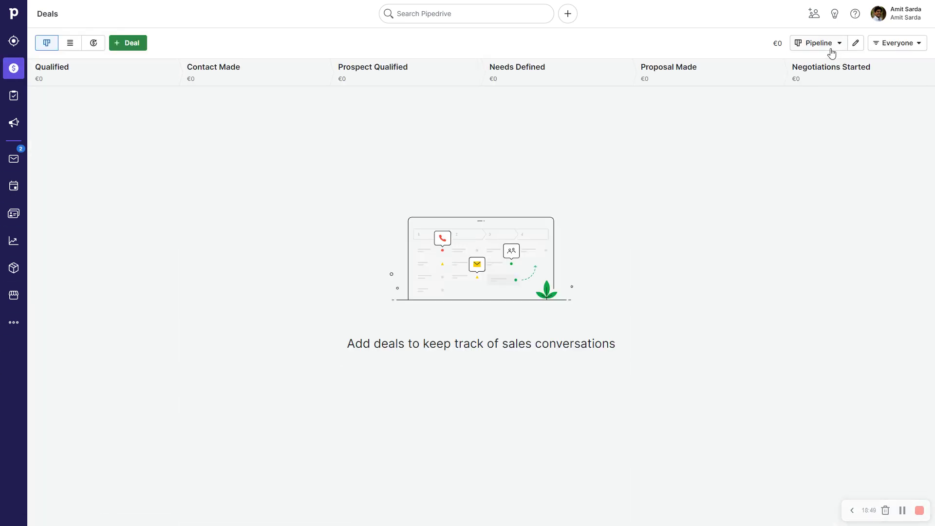
pyautogui.click(859, 46)
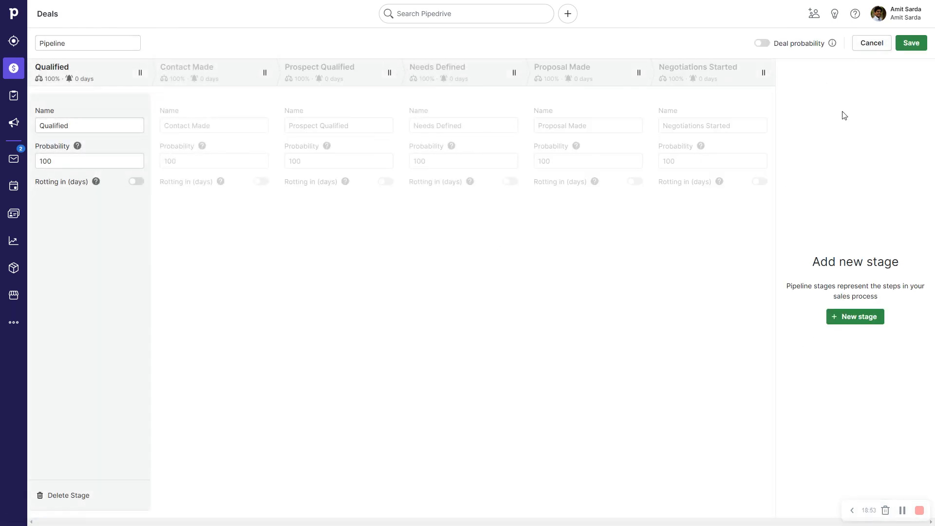
pyautogui.click(112, 45)
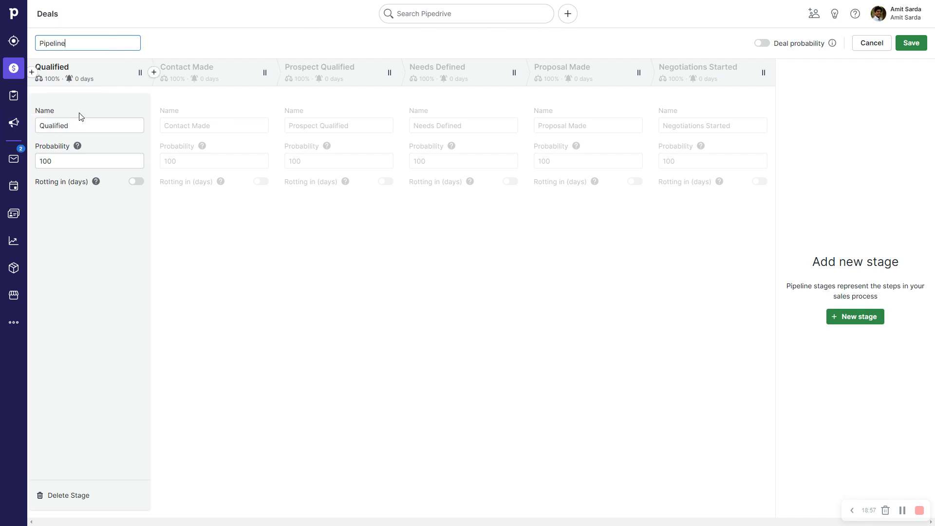
pyautogui.doubleClick(97, 122)
pyautogui.write('Meeting Booked')
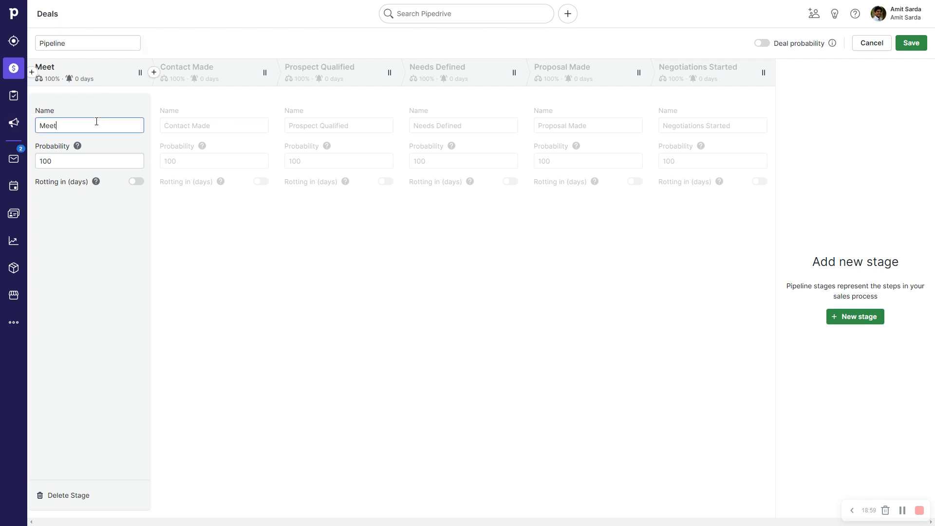
pyautogui.press('Tab')
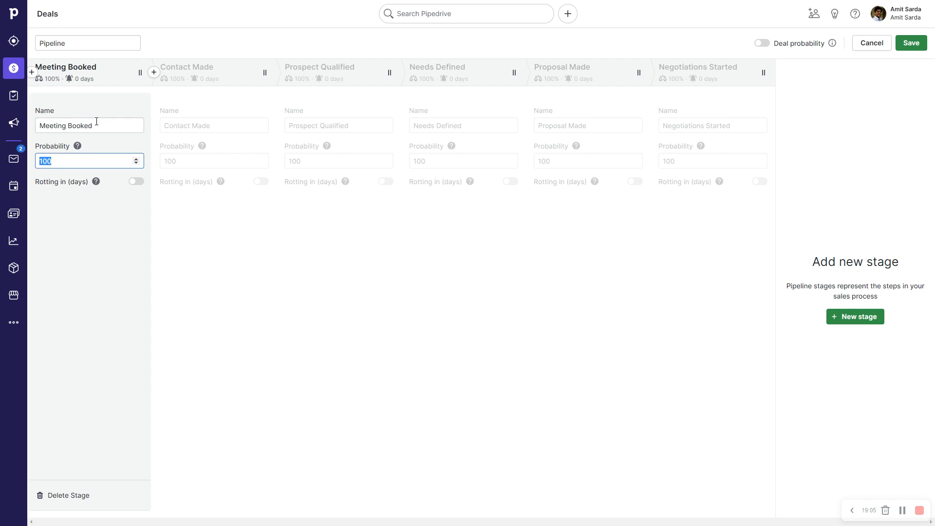
pyautogui.write('20')
pyautogui.click(89, 203)
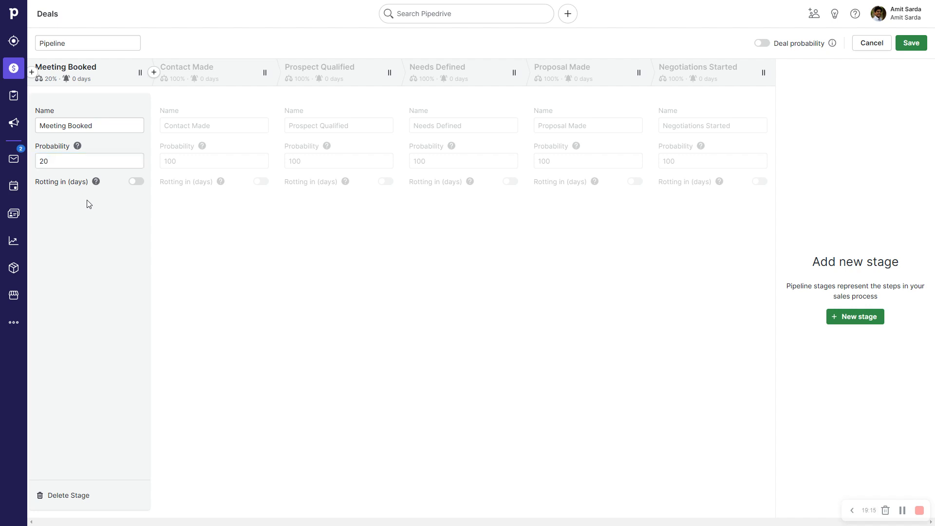
# - Rename the Contact Made stage as Discussion and set its probability to 40
pyautogui.click(219, 116)
pyautogui.tripleClick(210, 119)
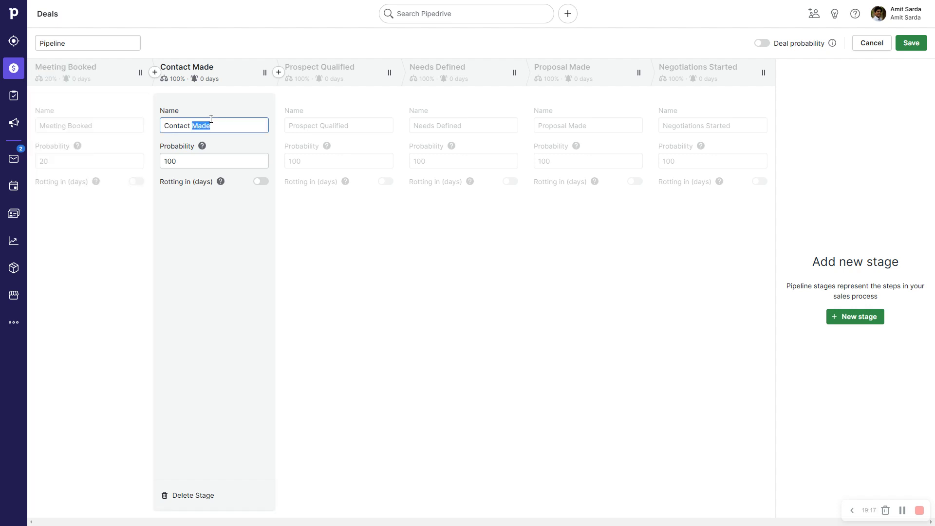
pyautogui.write('Discussion')
pyautogui.press('Tab')
pyautogui.write('40')
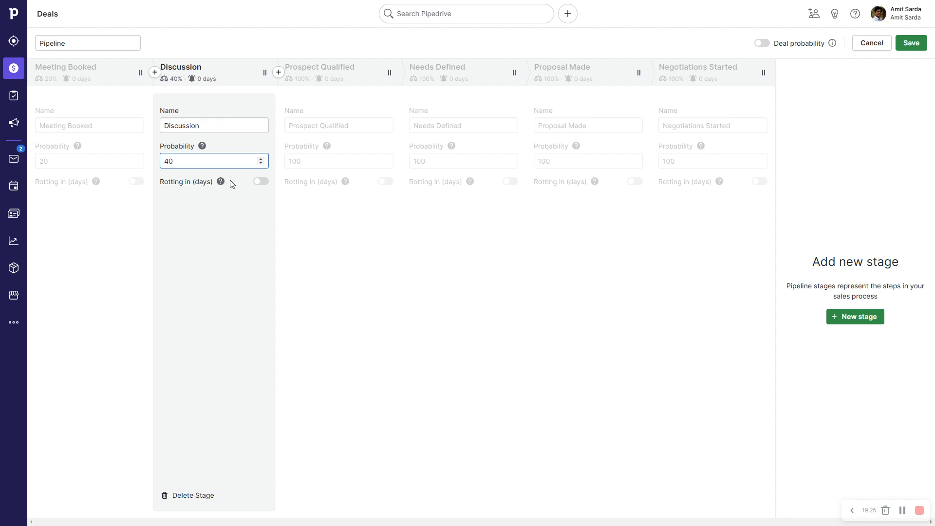
# - Rename the Prospect Qualified stage as Proposal Sent and set its probability to 60
pyautogui.click(290, 93)
pyautogui.tripleClick(335, 128)
pyautogui.write('Proposal Sent')
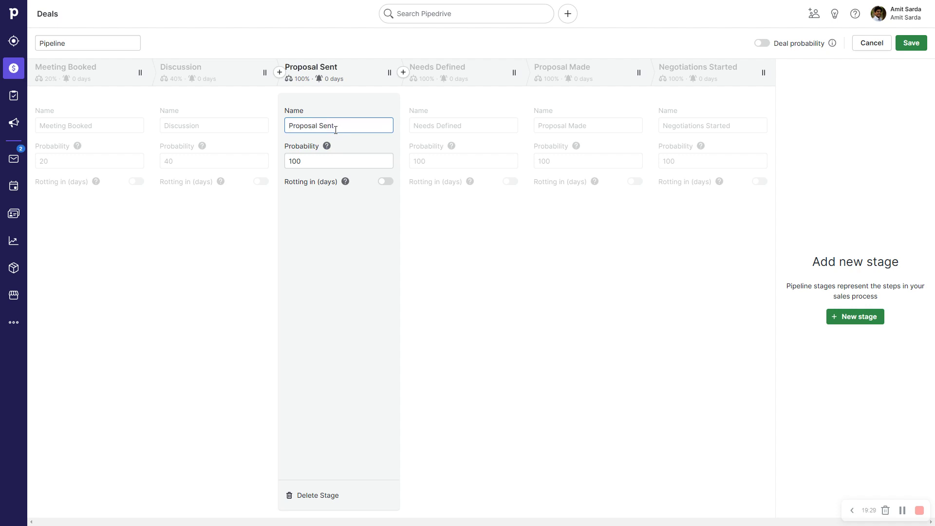
pyautogui.press('Tab')
pyautogui.write('60')
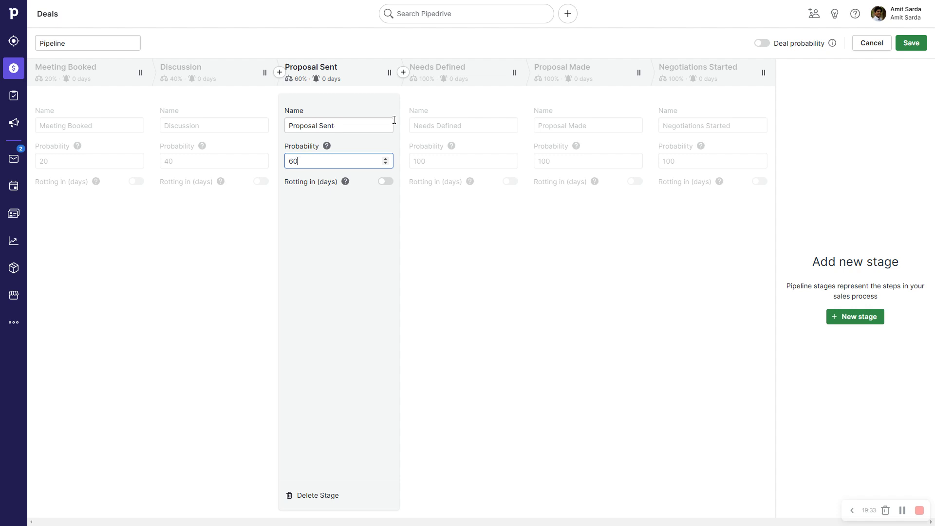
# - Rename the Needs Defined stage as Negotiation and set its probability to 75
pyautogui.click(453, 69)
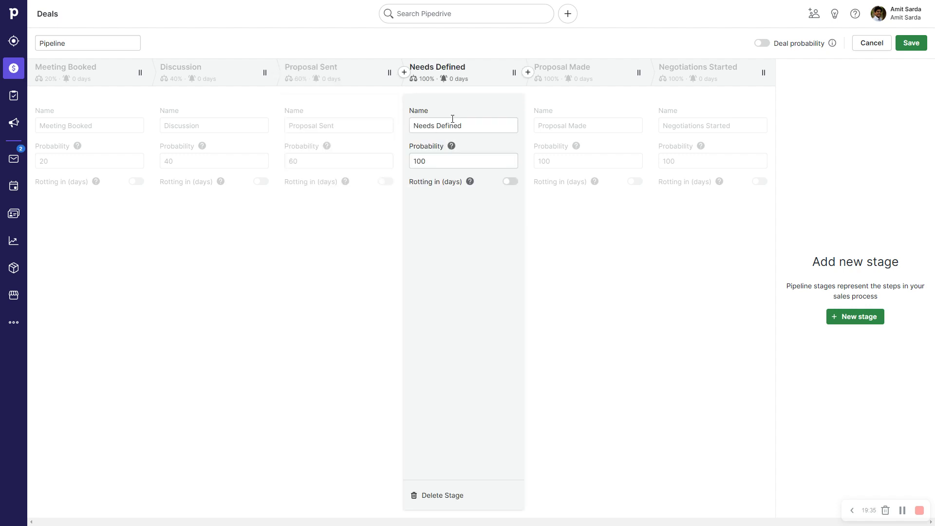
pyautogui.tripleClick(452, 119)
pyautogui.write('Negotiation')
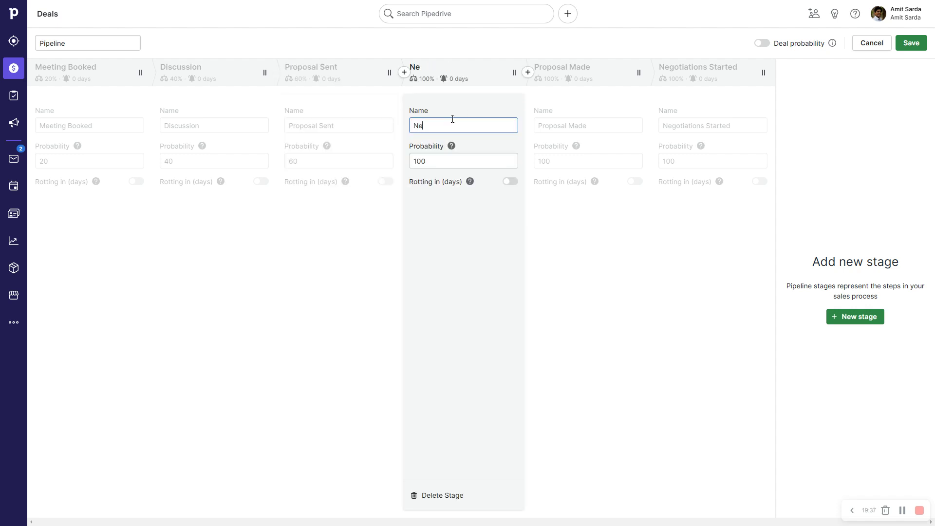
pyautogui.press('Tab')
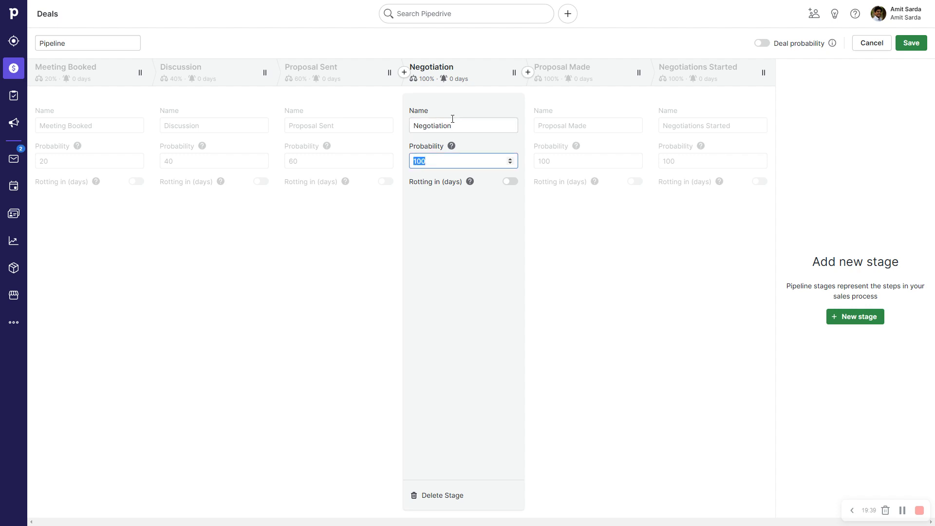
pyautogui.write('75')
# - Delete the Proposal Made and Negotiations Started stages, and turn on deal probability for the pipeline
pyautogui.click(602, 159)
pyautogui.click(569, 496)
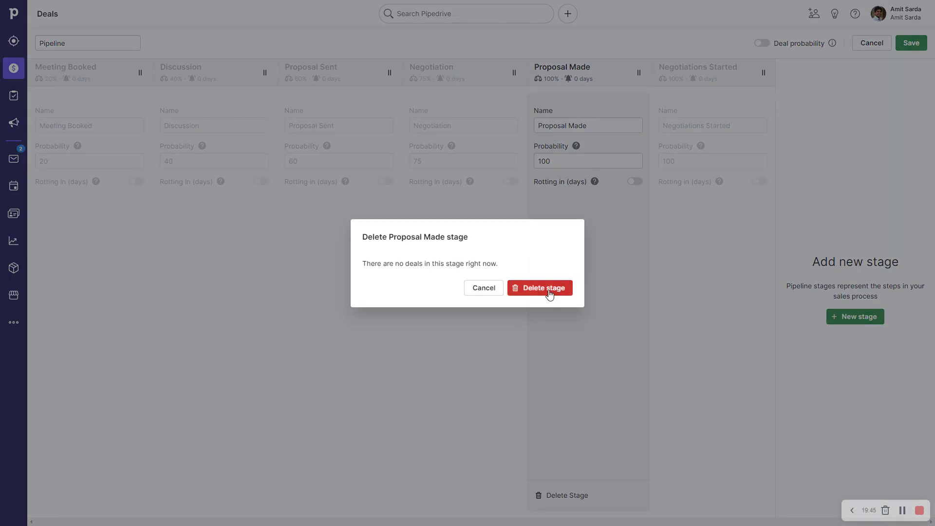
pyautogui.click(550, 288)
pyautogui.click(591, 424)
pyautogui.click(565, 495)
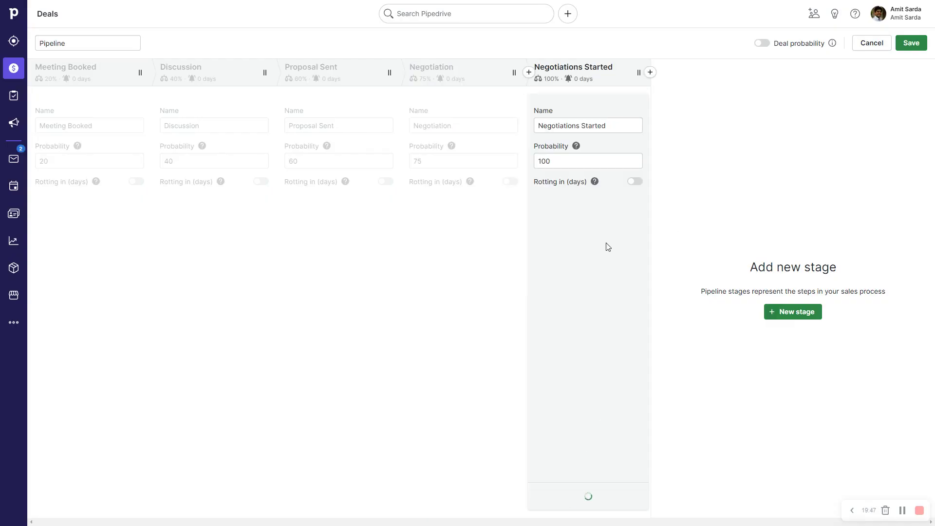
pyautogui.click(552, 292)
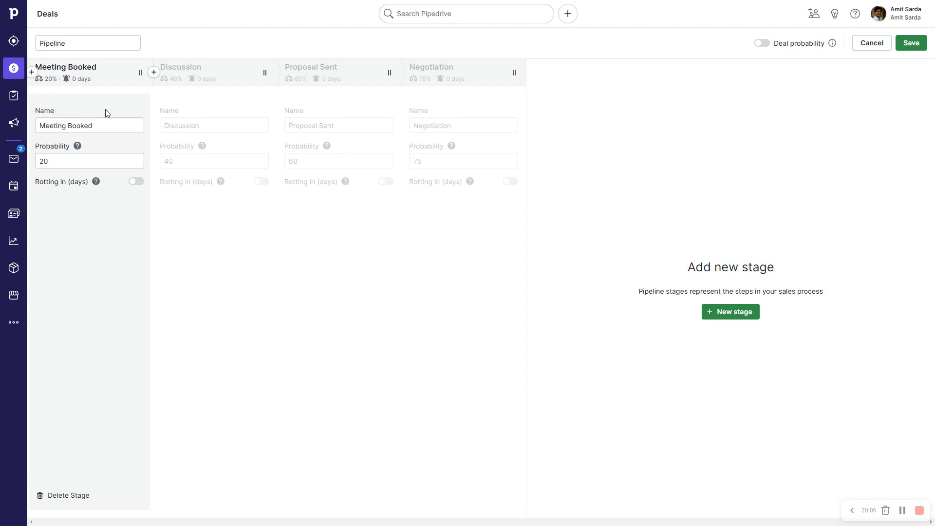
pyautogui.click(761, 44)
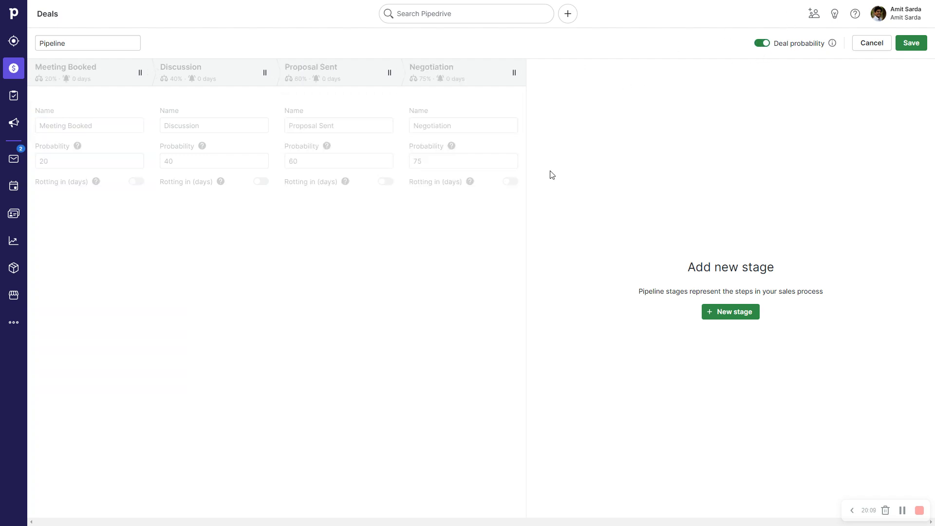
# - Turn on rotting for the Proposal Sent and Negotiation stages, and set Proposal Sent to rot in 7 days
pyautogui.click(385, 182)
pyautogui.click(510, 182)
pyautogui.click(333, 203)
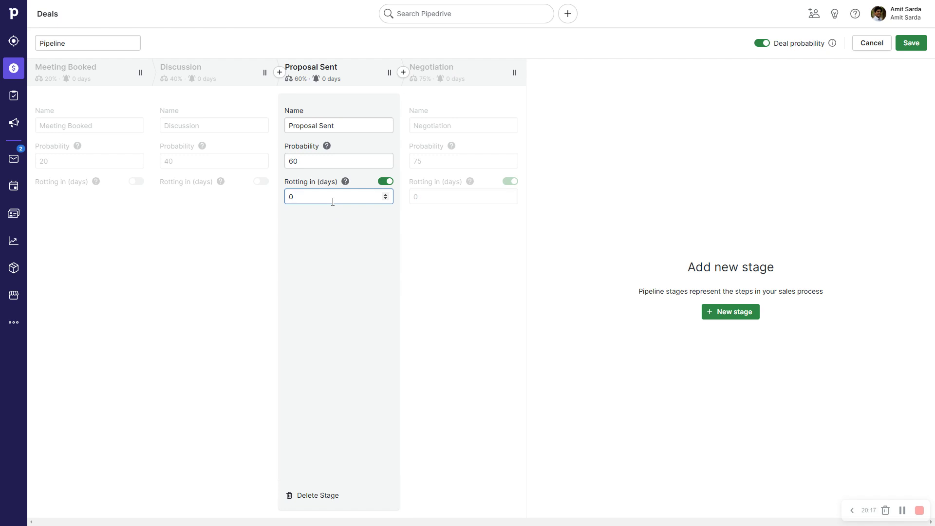
pyautogui.doubleClick(333, 202)
pyautogui.write('7')
# - Set the Negotiation stage to rot in 10 days and save the pipeline
pyautogui.click(443, 197)
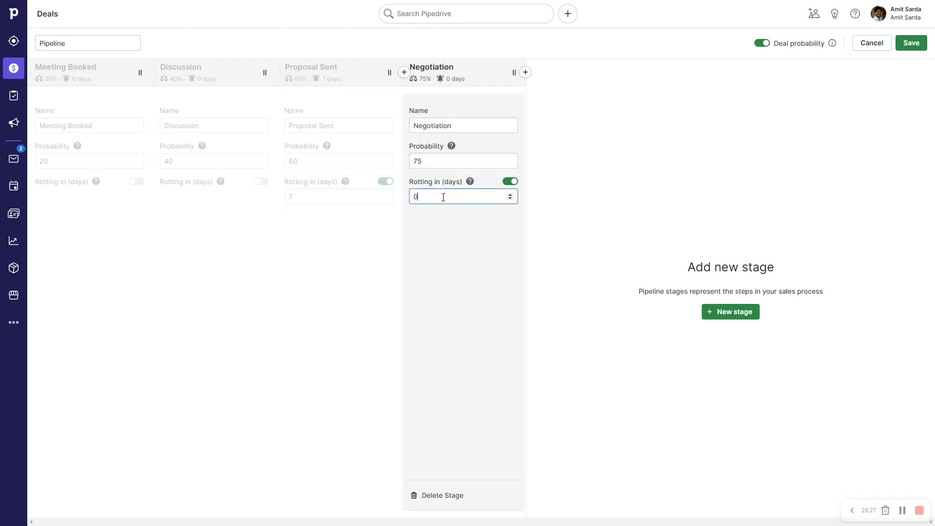
pyautogui.doubleClick(444, 197)
pyautogui.write('7')
pyautogui.press('BackSpace')
pyautogui.write('10')
pyautogui.press('BackSpace')
pyautogui.write('0')
pyautogui.click(913, 49)
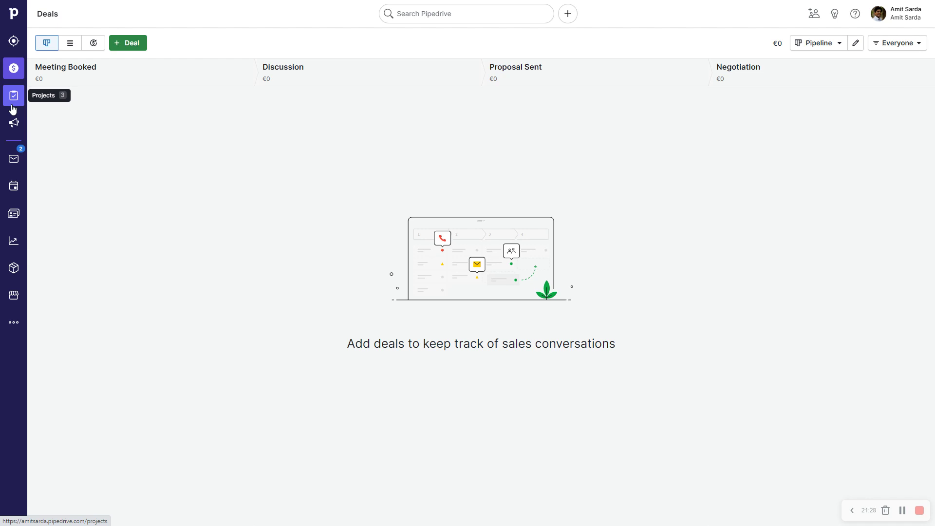
# - Look through the Mail, Activities, Contacts, Insights and Products sections, ending back at the Deals pipeline
pyautogui.click(13, 165)
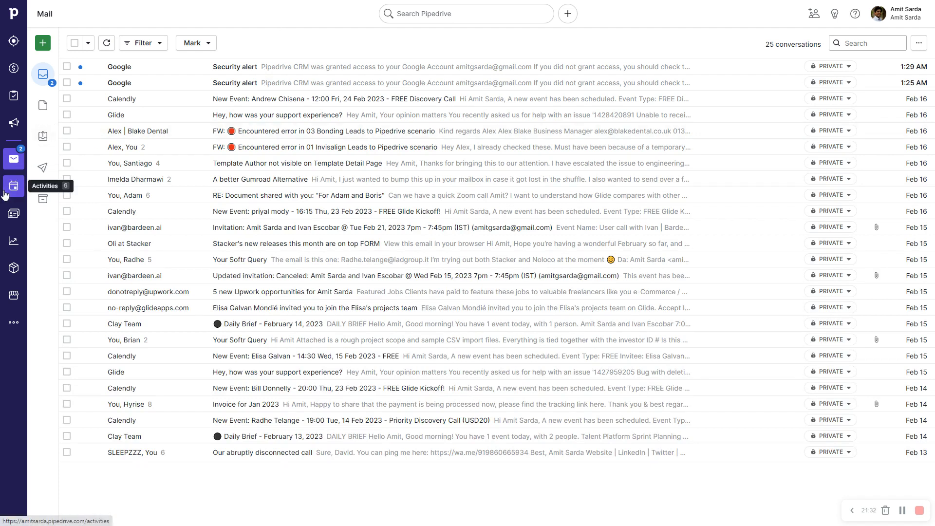
pyautogui.click(4, 193)
pyautogui.click(13, 217)
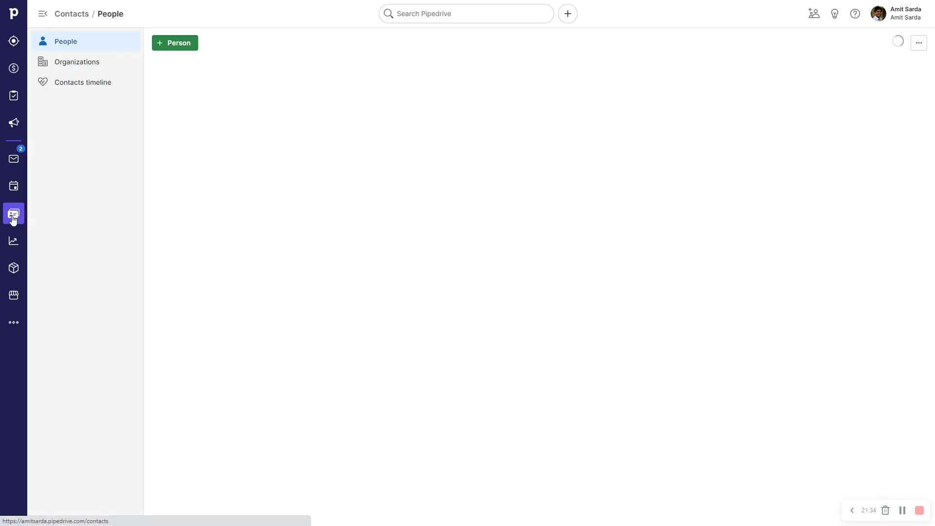
pyautogui.click(10, 243)
pyautogui.click(6, 271)
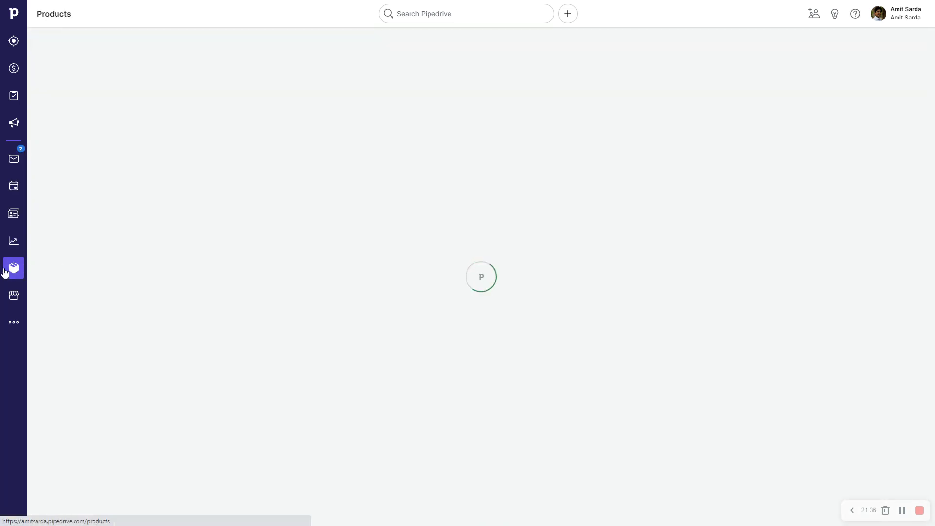
pyautogui.click(15, 74)
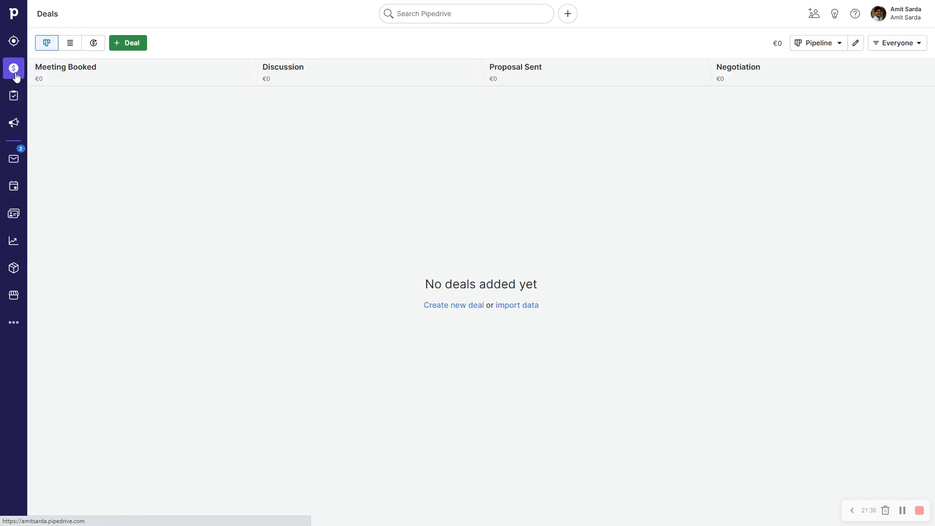